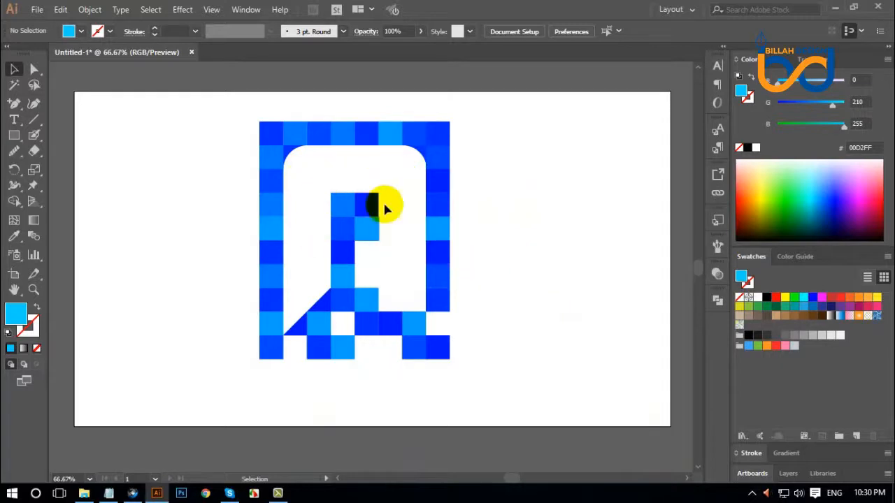
# Shrink the blue pixel logo group to about half its size and place it in the artboard's upper-left corner.
pyautogui.click(362, 209)
pyautogui.click(493, 258)
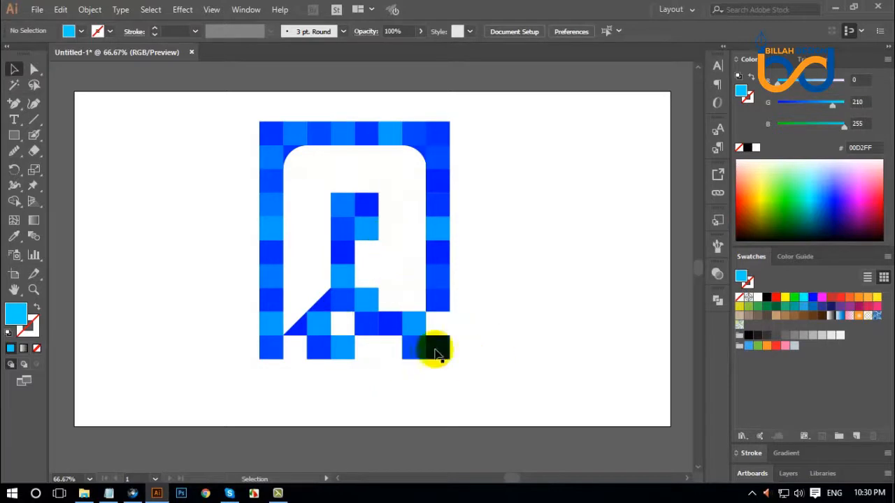
pyautogui.click(438, 220)
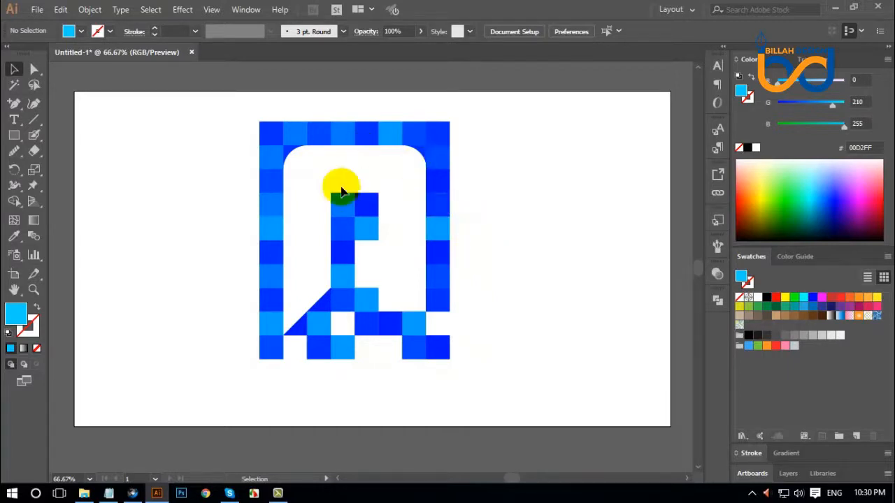
pyautogui.click(444, 185)
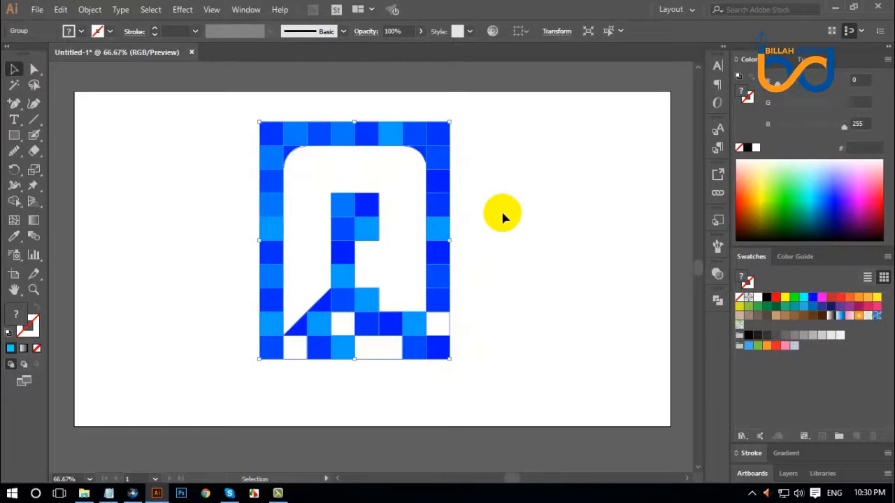
pyautogui.moveTo(450, 242); pyautogui.dragTo(188, 183)
pyautogui.click(434, 254)
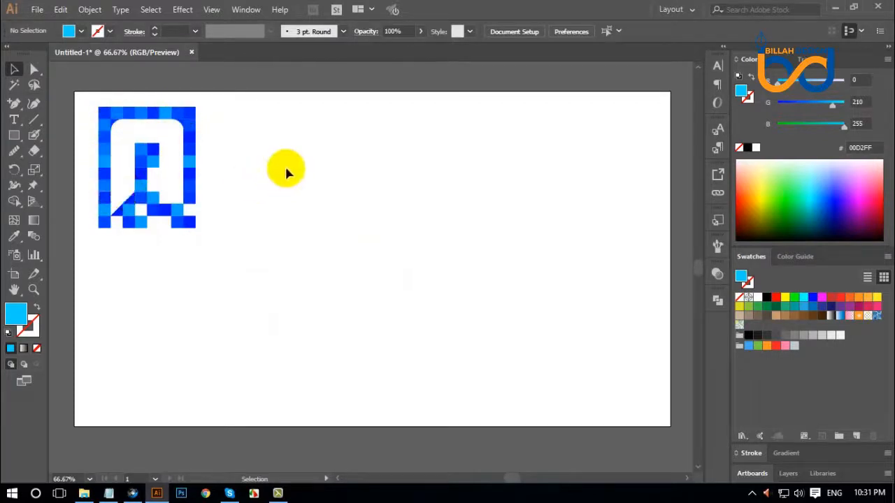
# Create a 50 × 50 px square on the empty artboard area beside the reference logo.
pyautogui.click(16, 138)
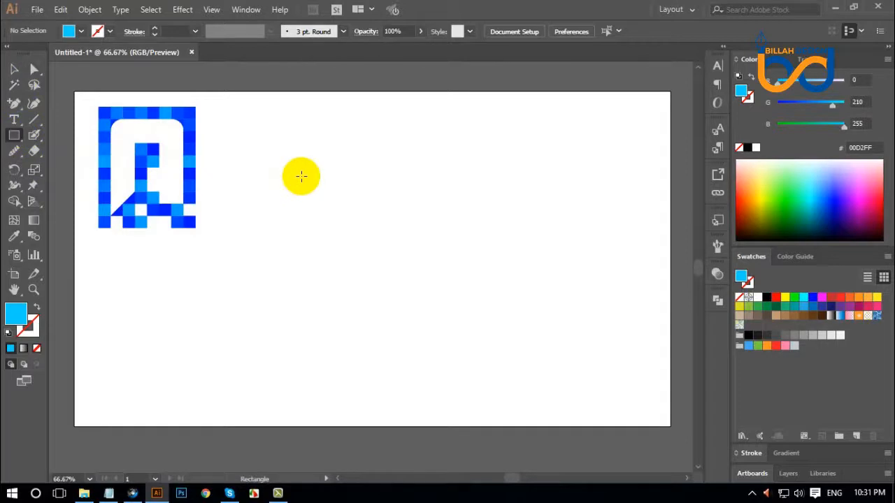
pyautogui.click(306, 154)
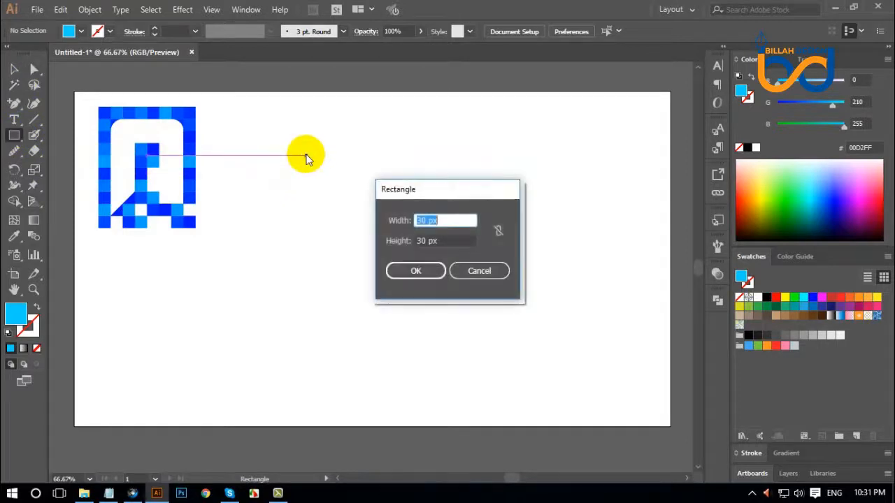
pyautogui.moveTo(442, 184); pyautogui.dragTo(408, 177)
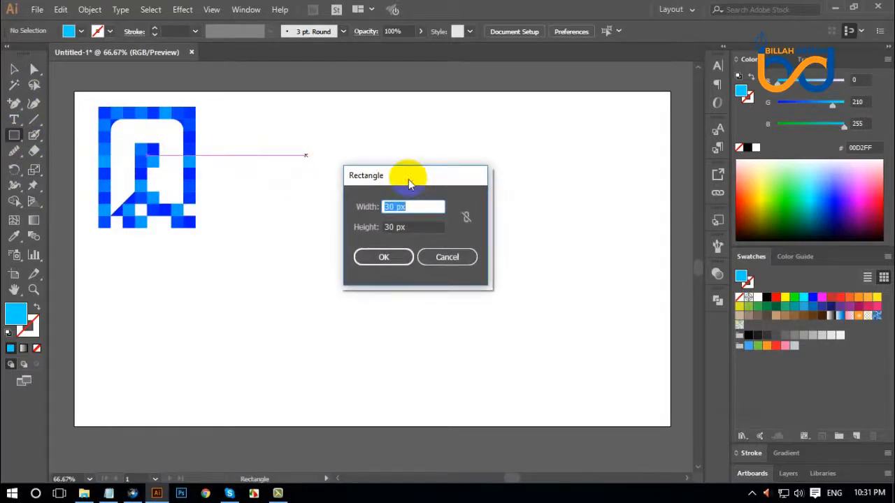
pyautogui.click(402, 207)
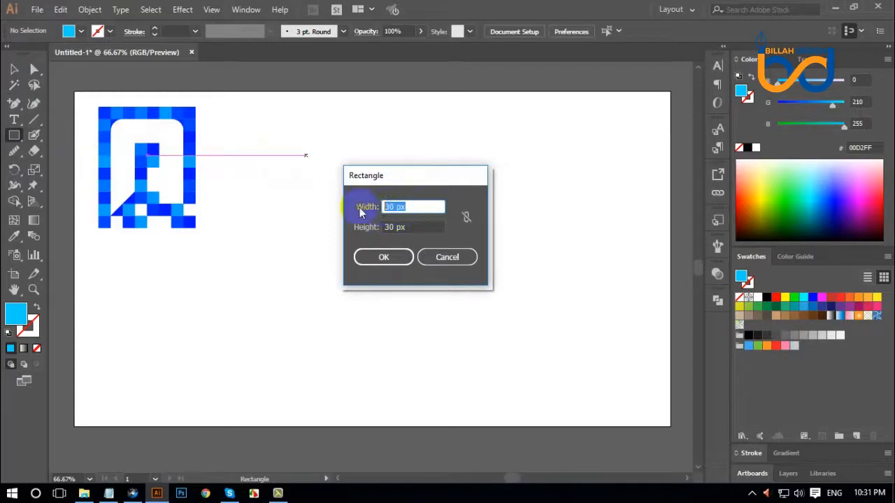
pyautogui.click(400, 227)
pyautogui.click(411, 208)
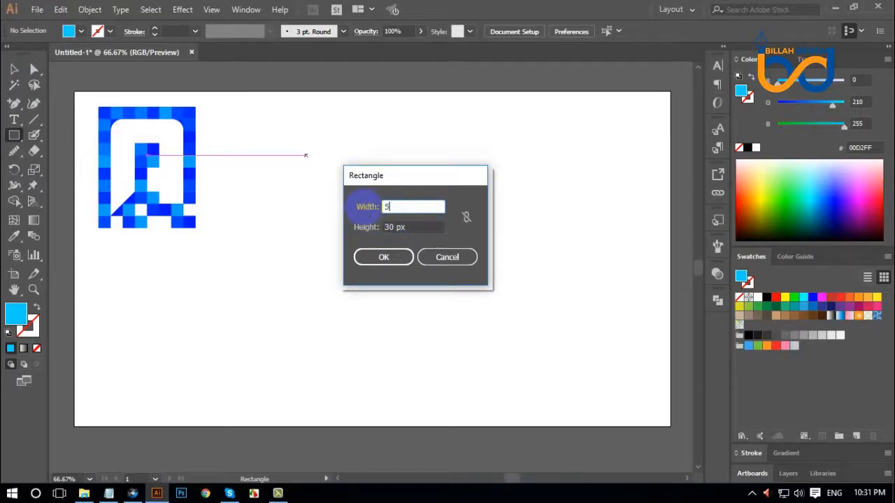
pyautogui.write('50')
pyautogui.press('Tab')
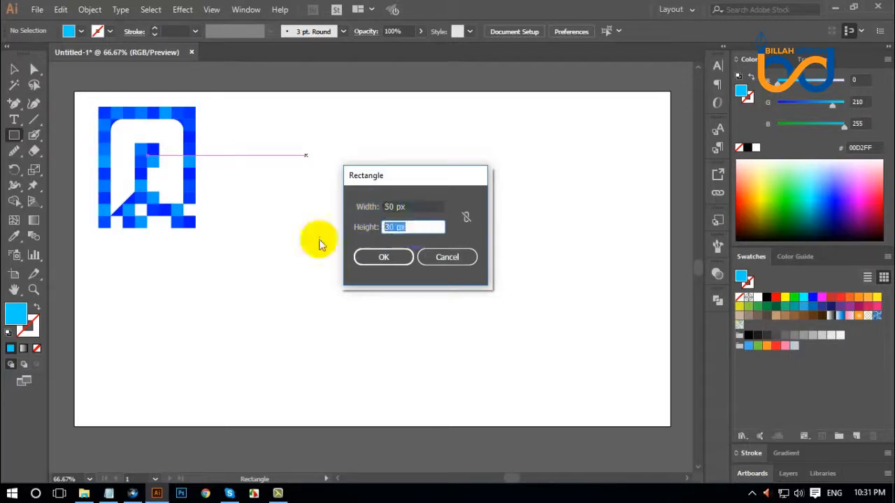
pyautogui.write('50')
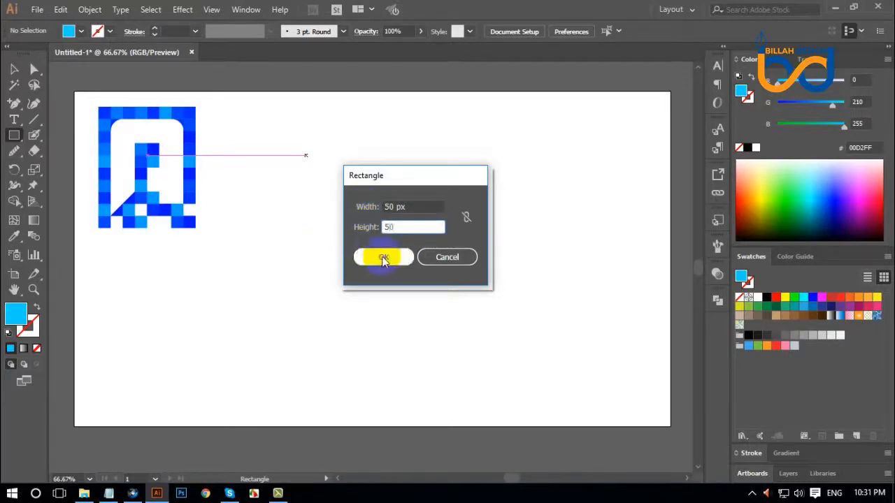
pyautogui.click(384, 256)
# Swap the square's fill and stroke so it has no fill, and set the stroke color to black.
pyautogui.click(18, 70)
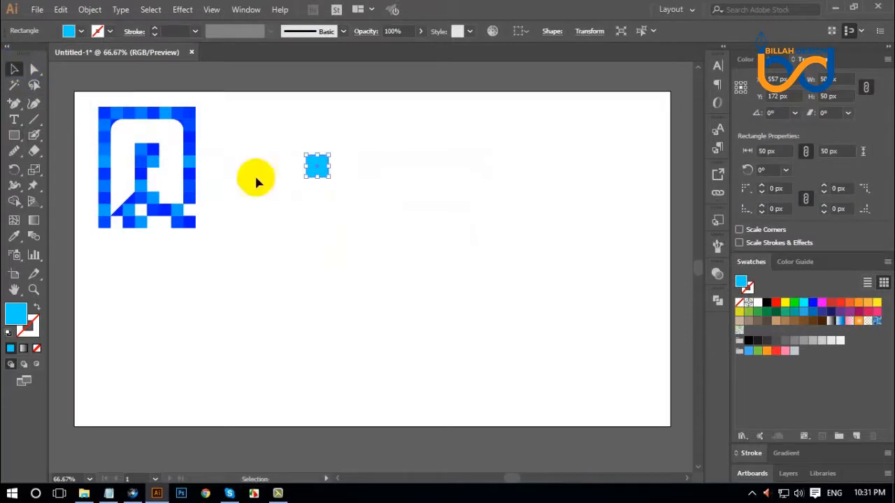
pyautogui.click(37, 308)
pyautogui.click(35, 325)
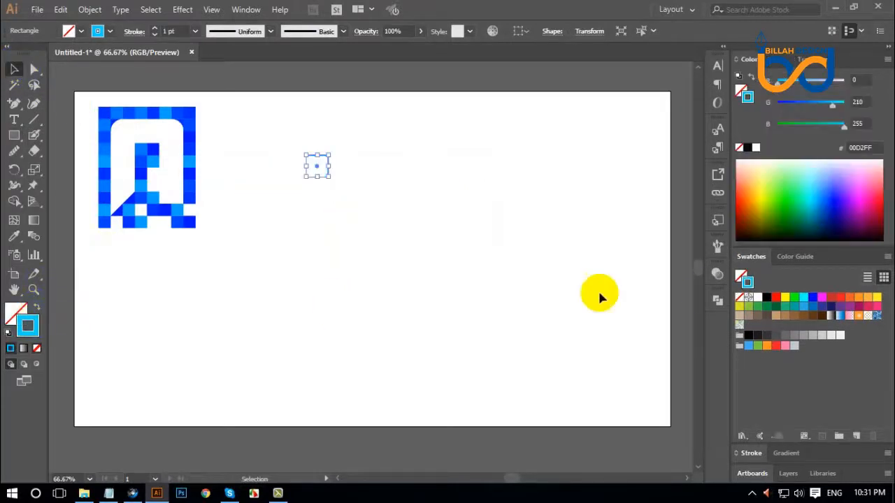
pyautogui.click(767, 301)
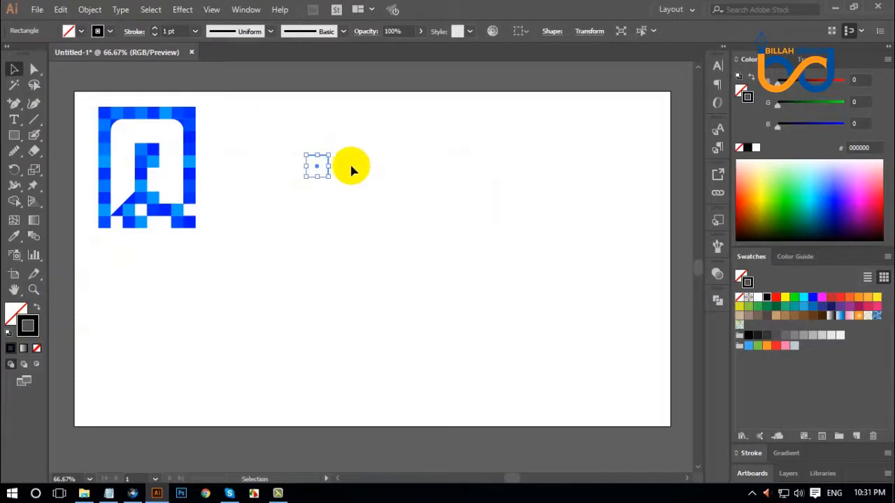
# Apply a Transform effect to the square with 7 copies and a 50 px horizontal move to form a row.
pyautogui.click(183, 10)
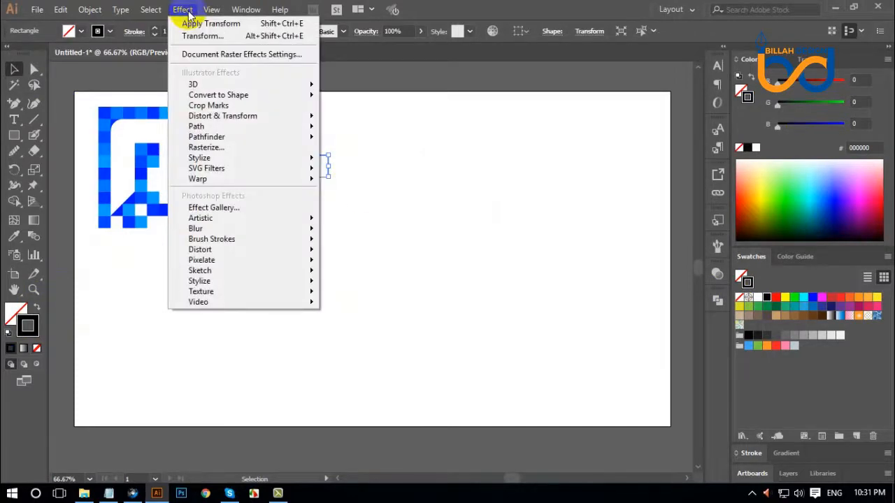
pyautogui.moveTo(236, 115)
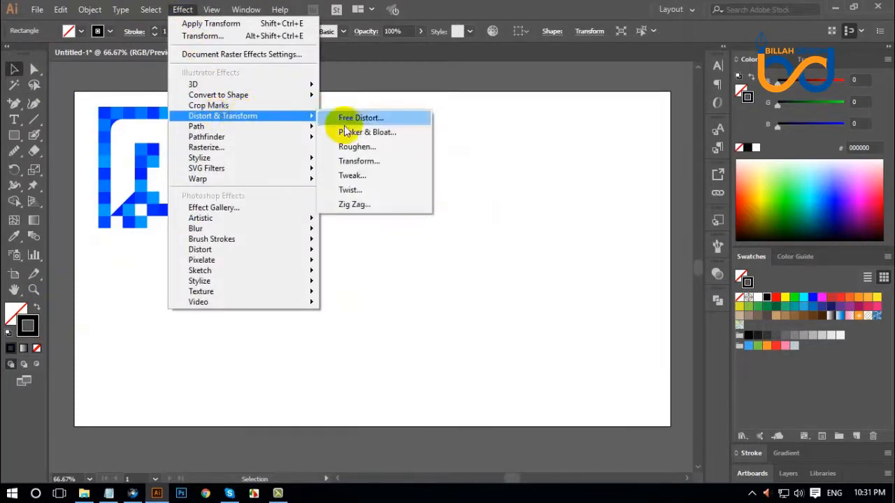
pyautogui.click(361, 160)
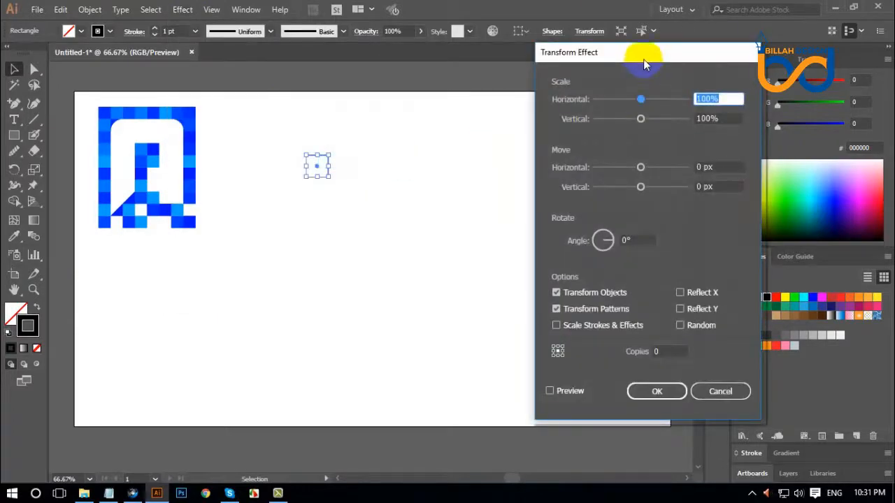
pyautogui.moveTo(645, 63); pyautogui.dragTo(711, 46)
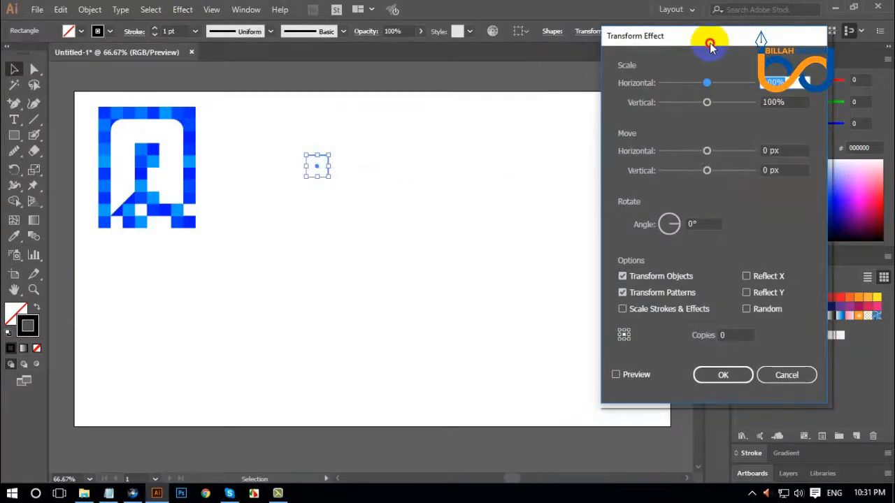
pyautogui.click(617, 376)
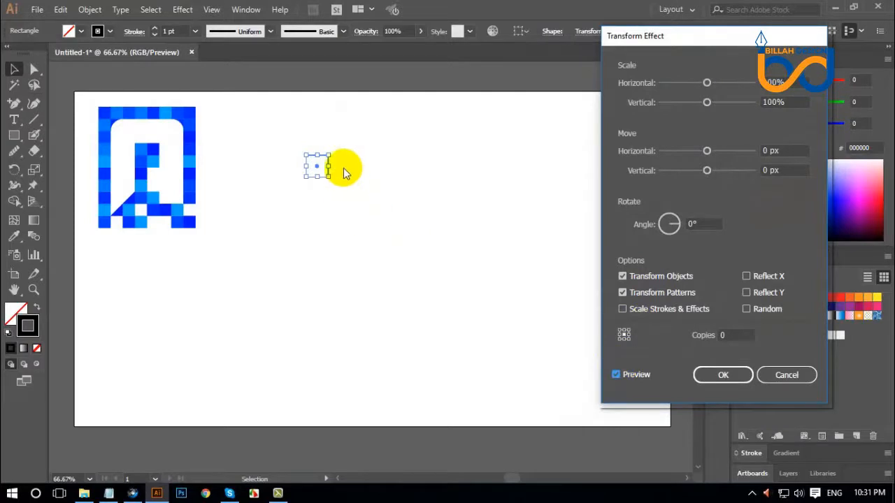
pyautogui.moveTo(679, 35); pyautogui.dragTo(694, 35)
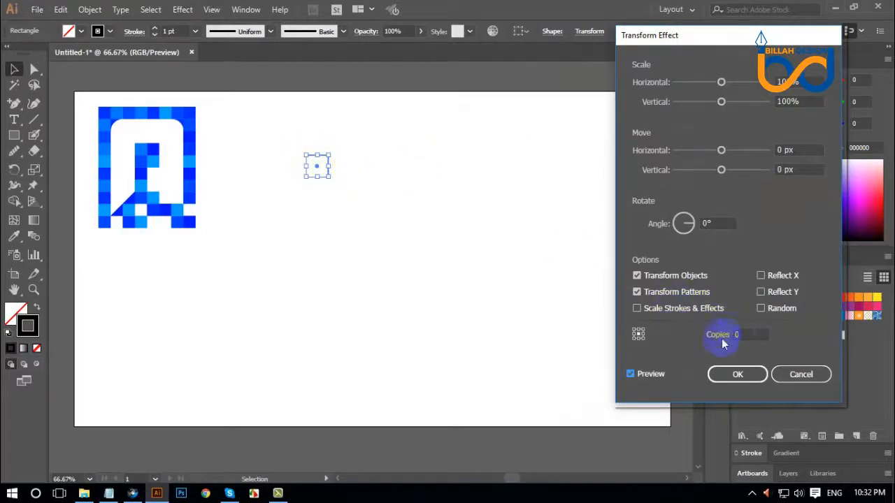
pyautogui.click(744, 336)
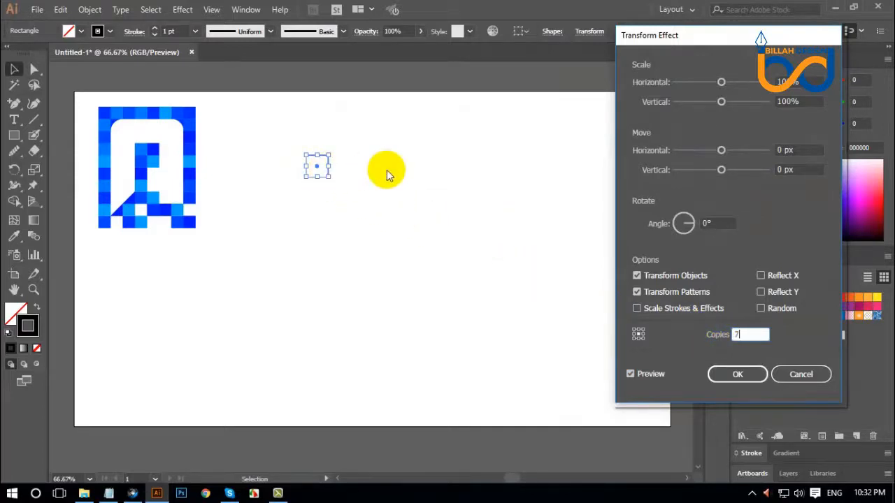
pyautogui.moveTo(696, 41); pyautogui.dragTo(686, 41)
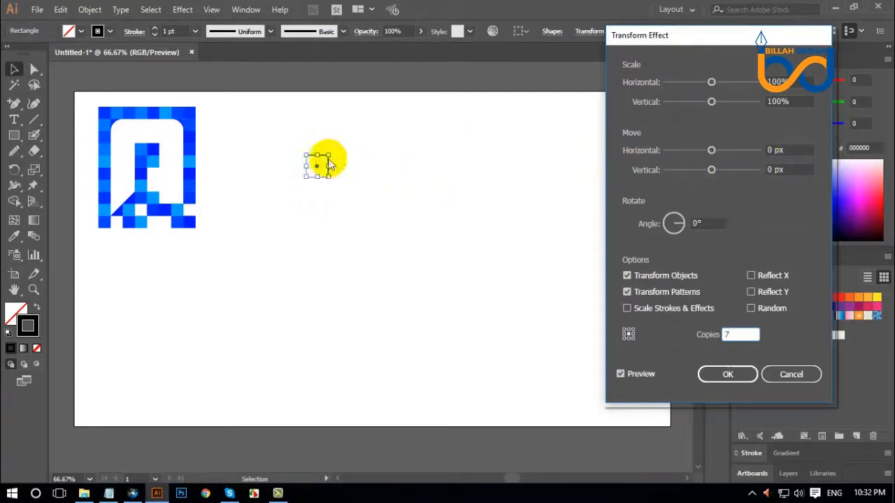
pyautogui.click(788, 150)
pyautogui.write('50')
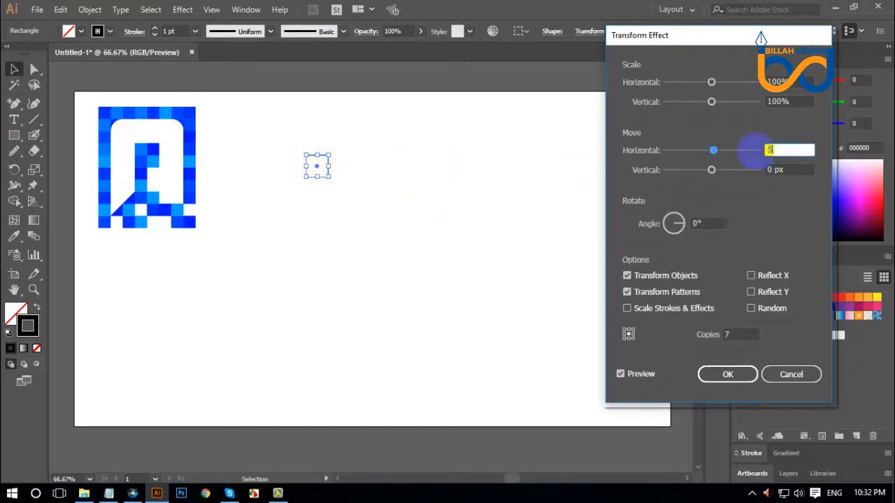
pyautogui.click(621, 375)
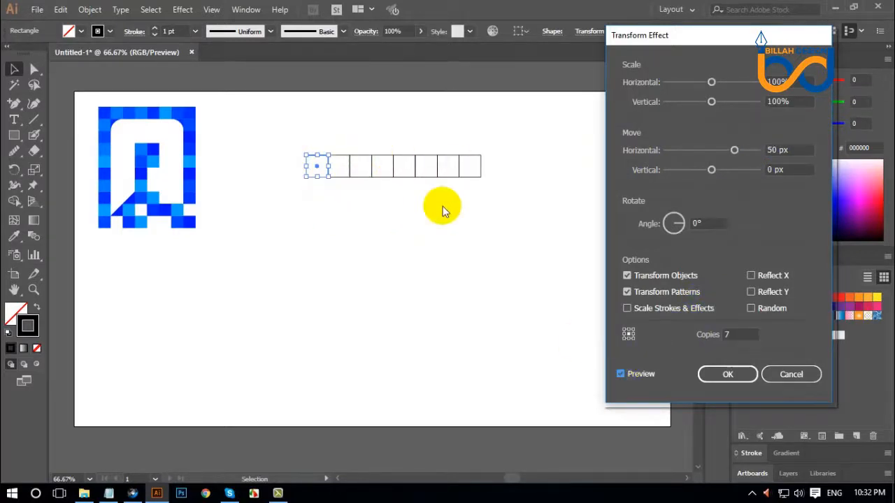
pyautogui.click(729, 375)
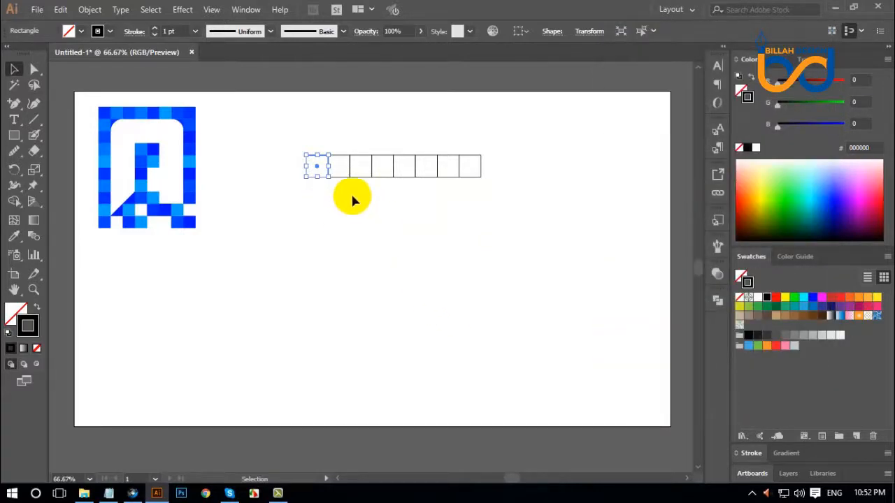
# Apply a second Transform effect to the row with a 50 px vertical move and 9 copies to form a grid.
pyautogui.click(182, 9)
pyautogui.moveTo(254, 123)
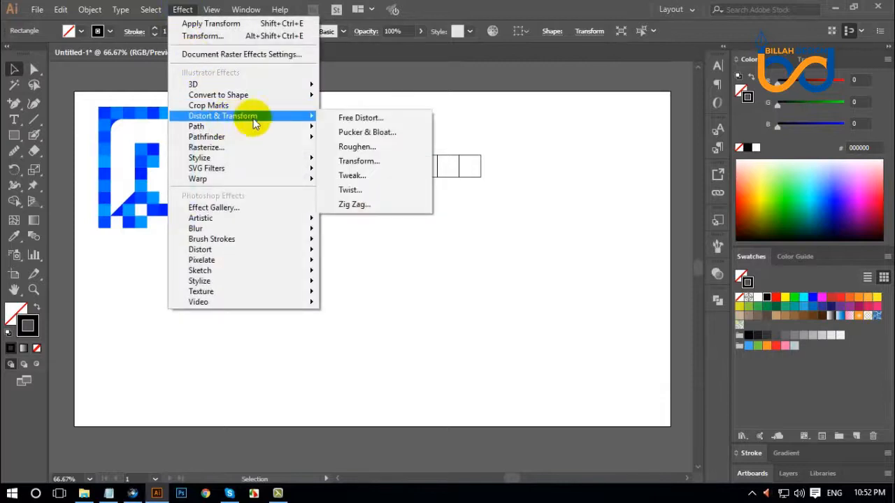
pyautogui.click(360, 160)
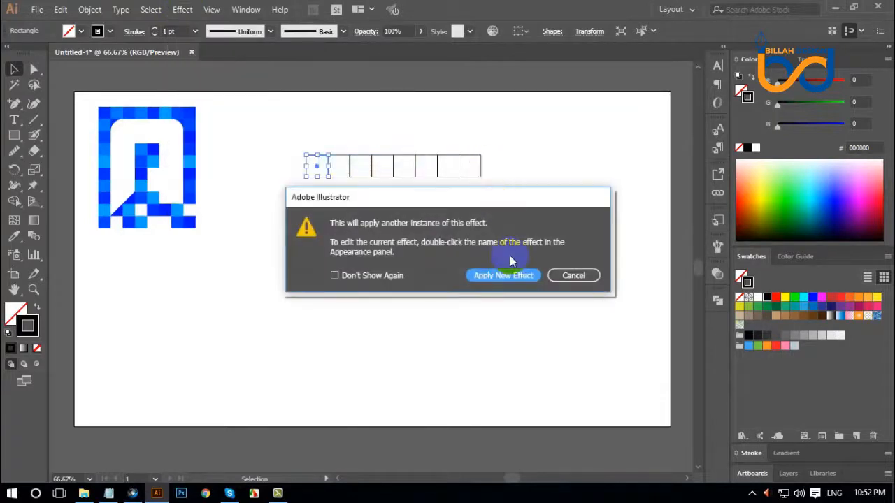
pyautogui.click(488, 279)
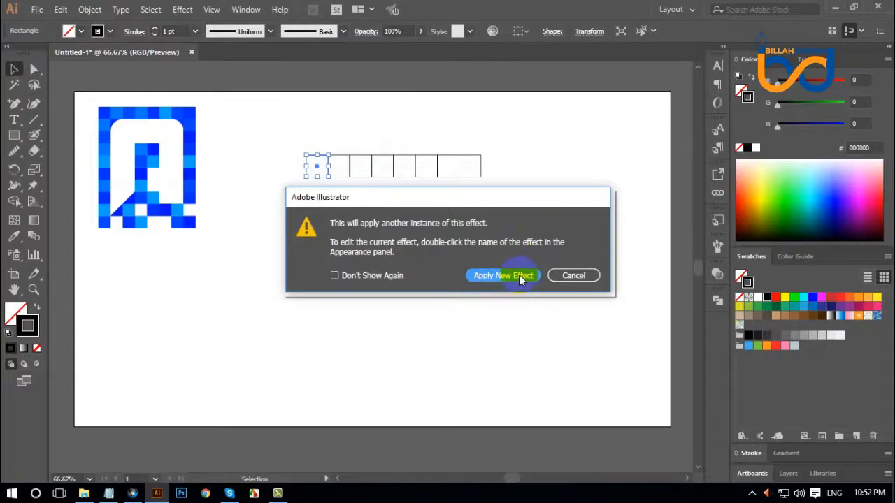
pyautogui.click(520, 281)
pyautogui.moveTo(714, 31)
pyautogui.mouseDown()
pyautogui.moveTo(685, 38)
pyautogui.moveTo(714, 38)
pyautogui.mouseUp()
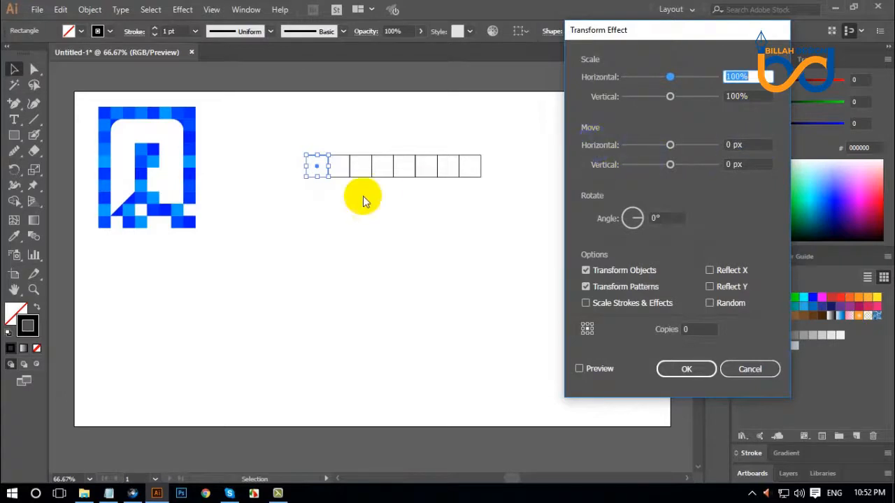
pyautogui.click(752, 164)
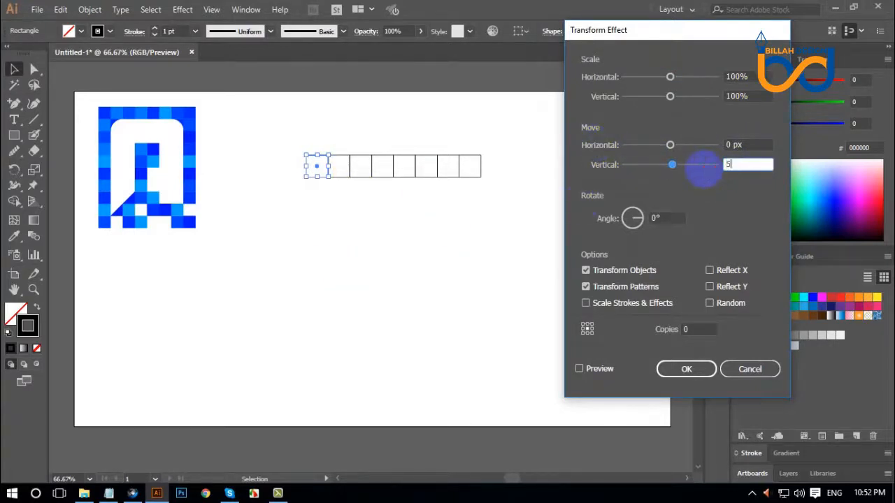
pyautogui.click(580, 370)
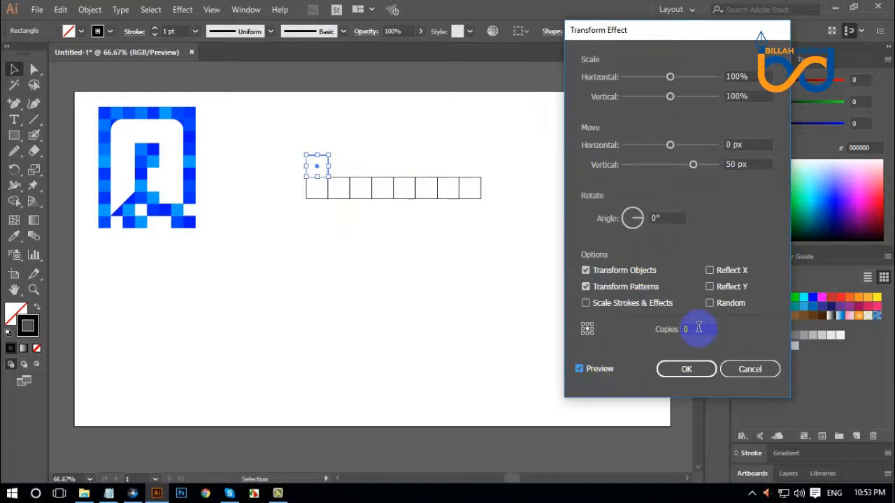
pyautogui.click(698, 329)
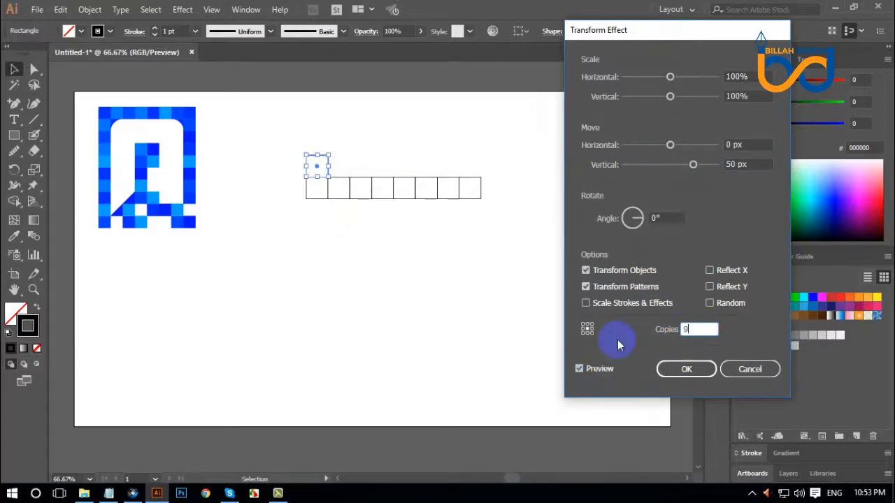
pyautogui.write('9')
pyautogui.click(686, 370)
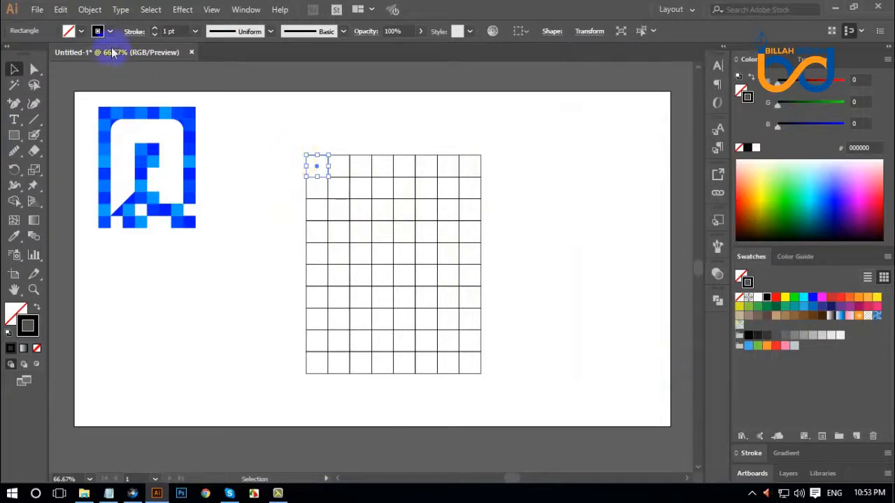
# Expand the appearance of the grid, move it close beside the reference logo and deselect it.
pyautogui.click(90, 10)
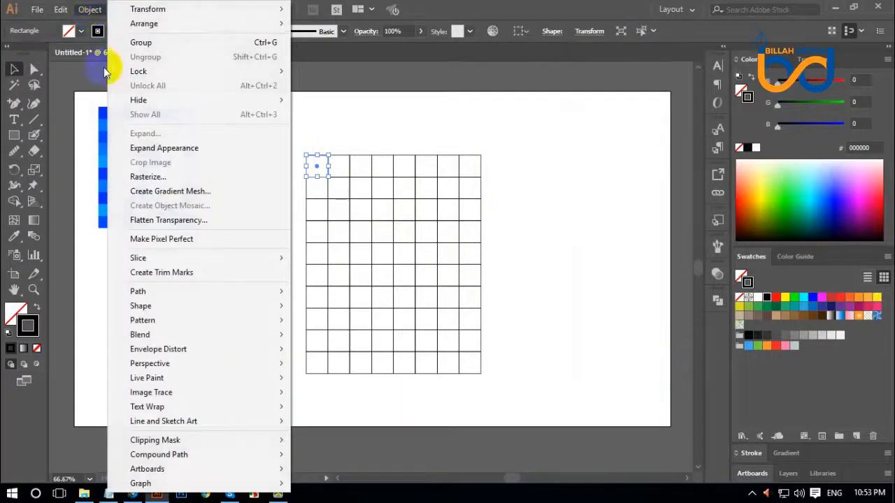
pyautogui.click(159, 151)
pyautogui.moveTo(410, 213); pyautogui.dragTo(317, 172)
pyautogui.click(480, 244)
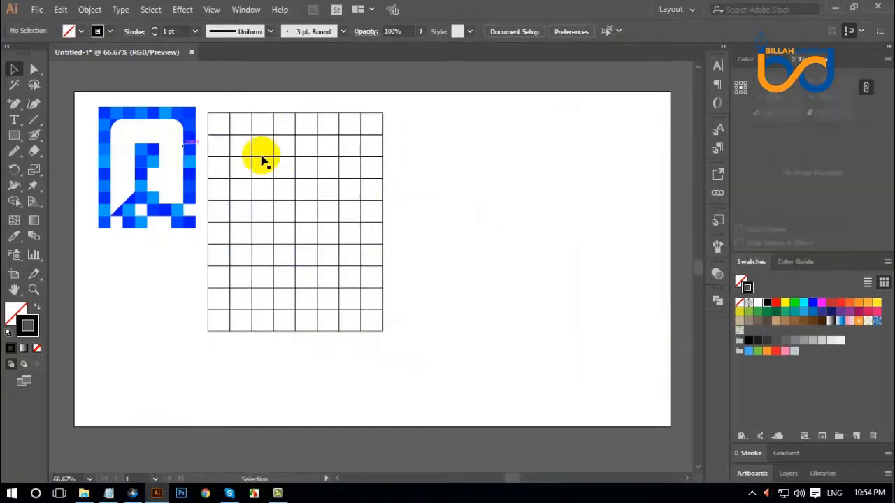
# Create a 400 × 500 px rectangle in the empty area beside the grid and swap its fill and stroke so it is solid black.
pyautogui.click(14, 136)
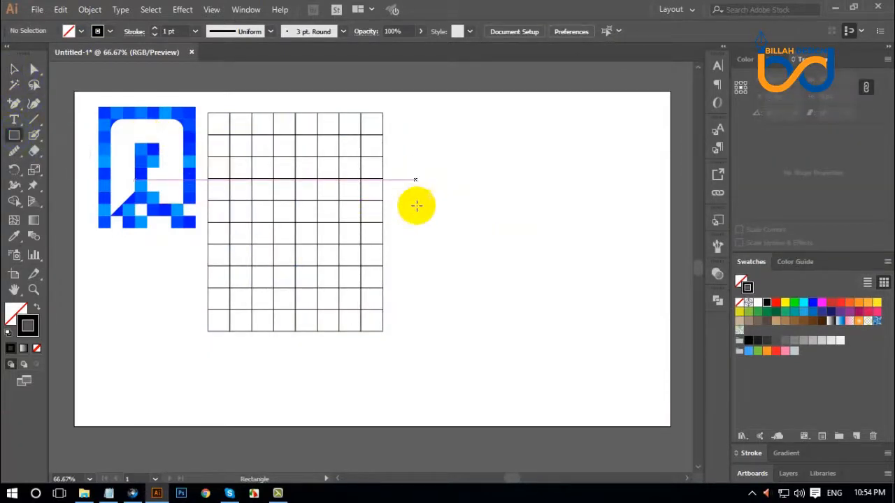
pyautogui.click(468, 179)
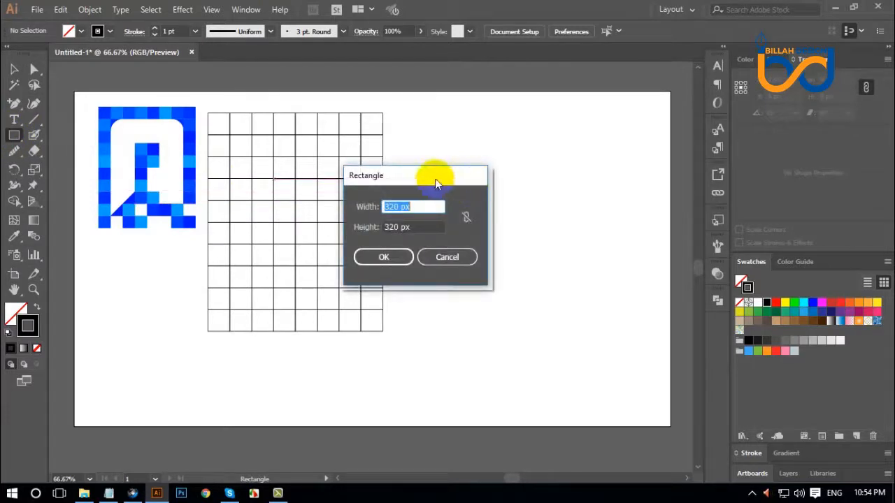
pyautogui.moveTo(435, 181); pyautogui.dragTo(546, 177)
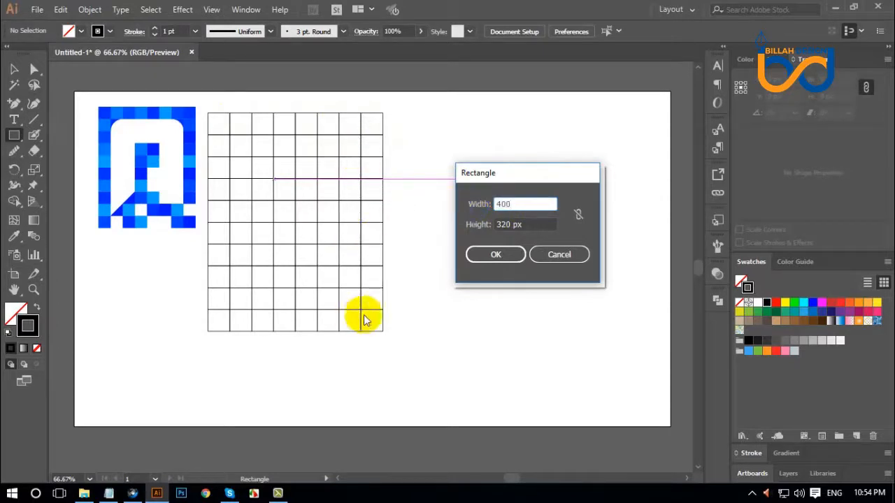
pyautogui.click(533, 224)
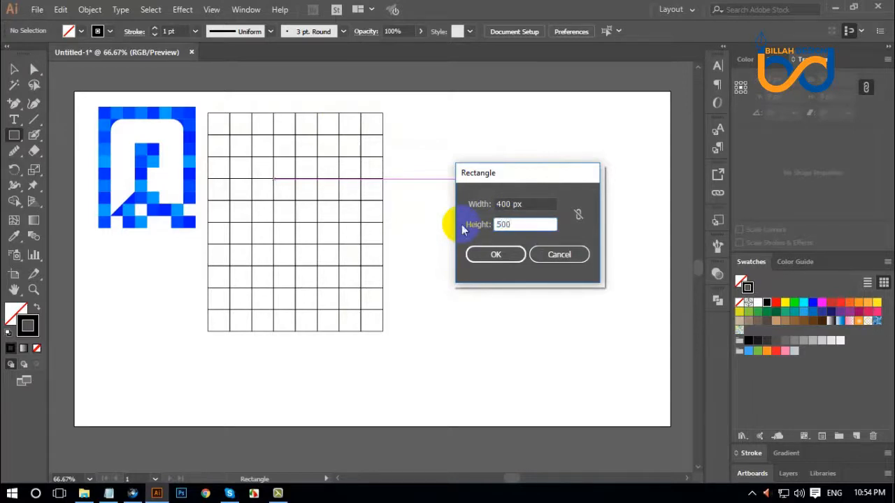
pyautogui.click(480, 253)
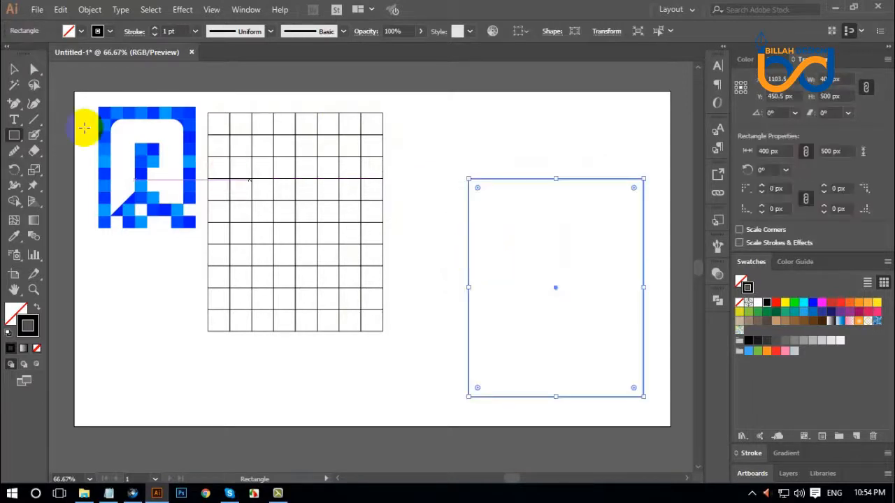
pyautogui.click(13, 68)
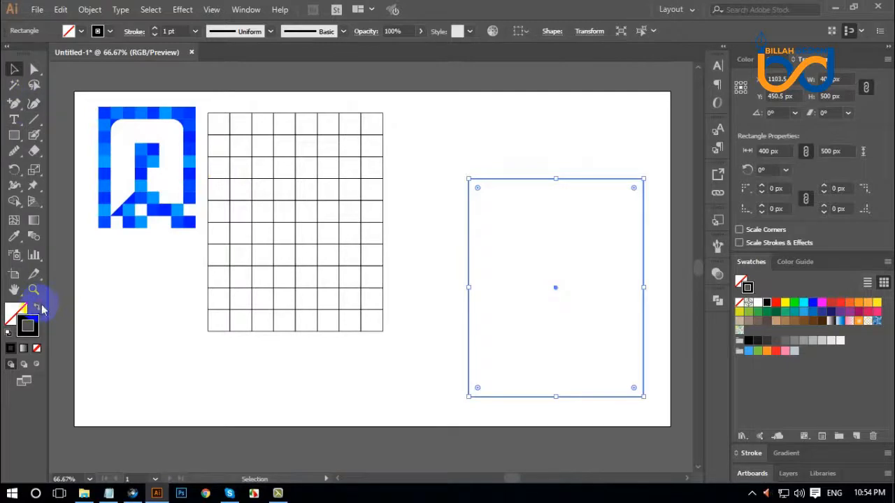
pyautogui.click(39, 307)
# Open Split Into Grid for the black rectangle and turn on the preview.
pyautogui.moveTo(553, 268)
pyautogui.mouseDown()
pyautogui.moveTo(458, 244)
pyautogui.moveTo(461, 253)
pyautogui.mouseUp()
pyautogui.click(94, 11)
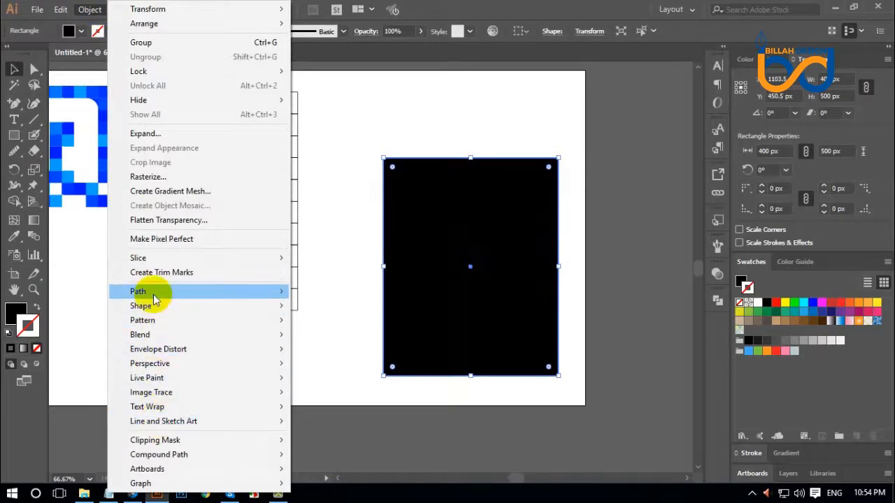
pyautogui.moveTo(226, 294)
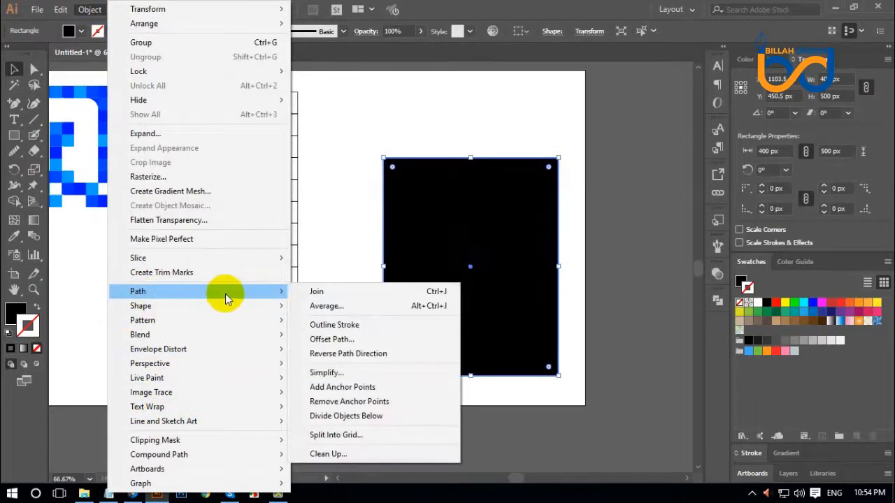
pyautogui.click(337, 435)
pyautogui.moveTo(621, 142); pyautogui.dragTo(684, 133)
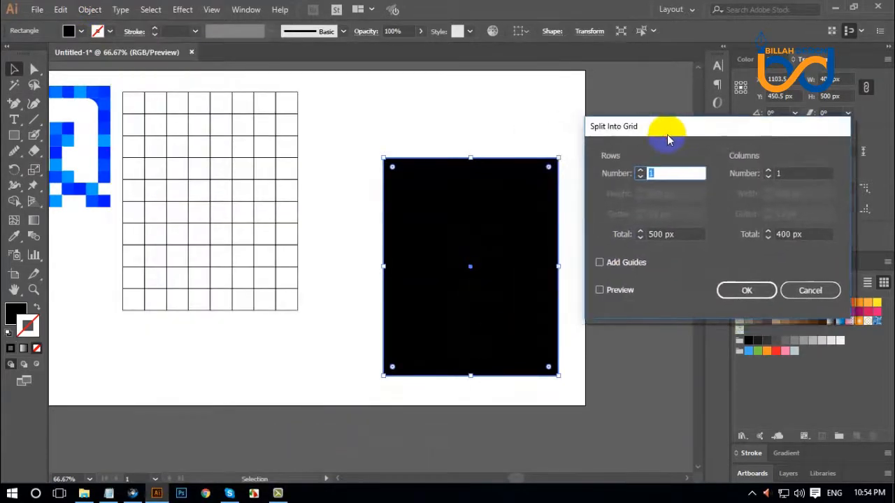
pyautogui.click(600, 290)
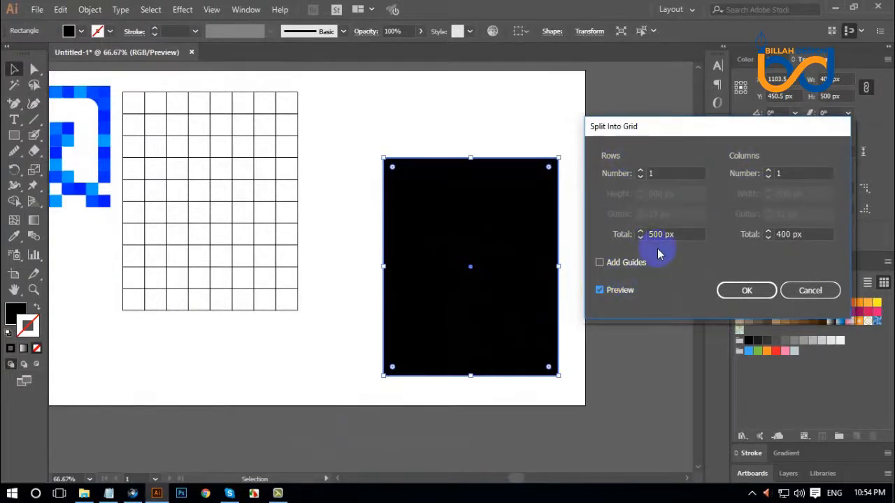
# Set the number of rows for the rectangle's split to 10.
pyautogui.doubleClick(662, 173)
pyautogui.write('3')
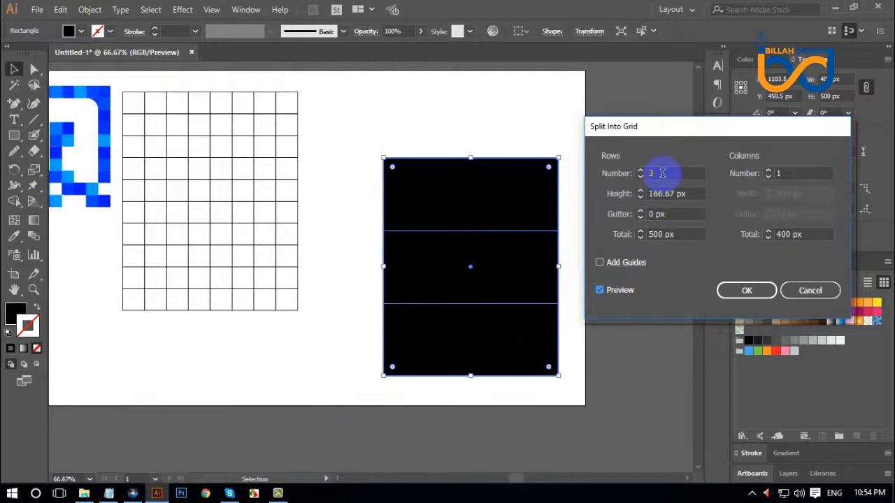
pyautogui.doubleClick(662, 173)
pyautogui.write('4')
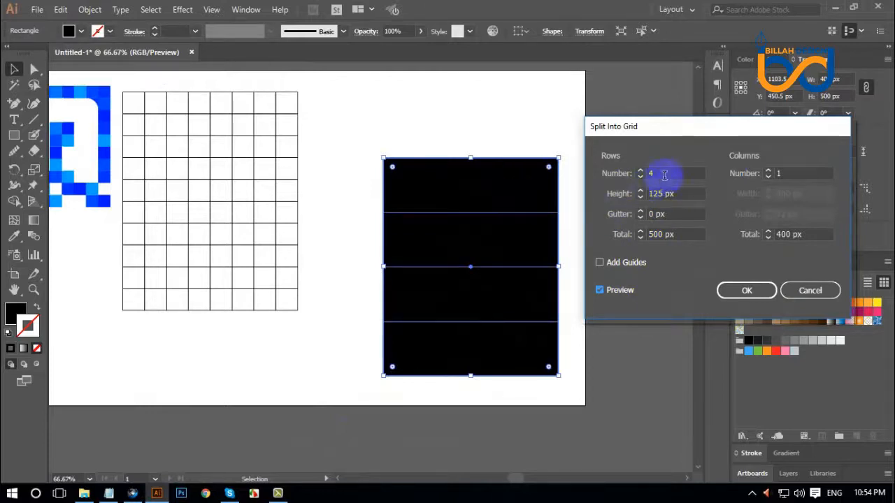
pyautogui.press('Up')
pyautogui.press('Up')
pyautogui.press('Up')
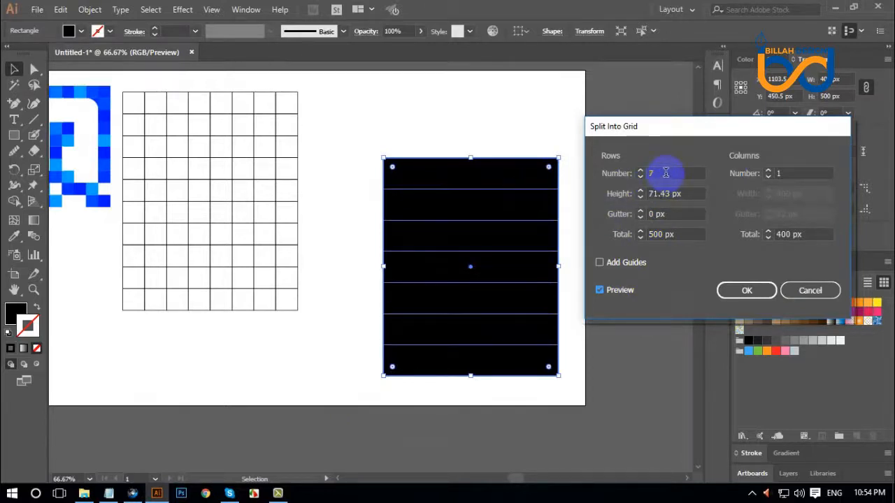
pyautogui.press('Up')
pyautogui.press('Up')
pyautogui.press('Up')
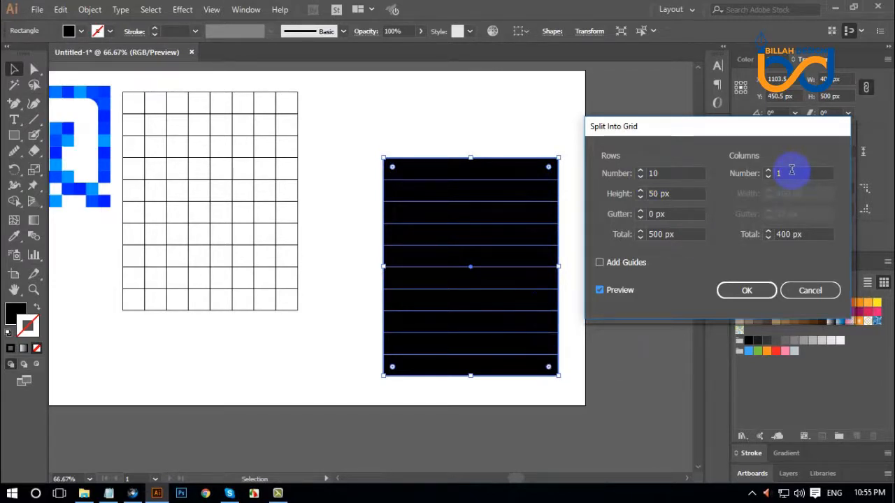
# Set the number of columns to 8 and apply the split to the rectangle.
pyautogui.press('Up')
pyautogui.press('Up')
pyautogui.press('Up')
pyautogui.press('Up')
pyautogui.press('Up')
pyautogui.press('Up')
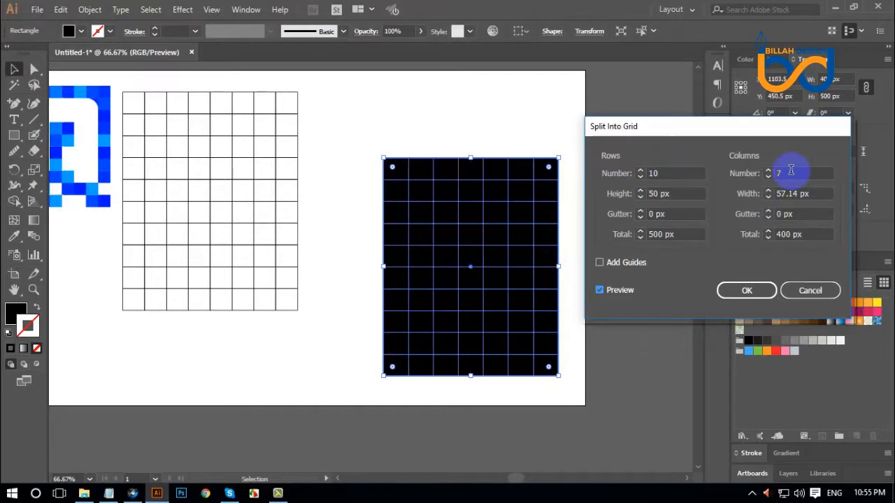
pyautogui.press('Up')
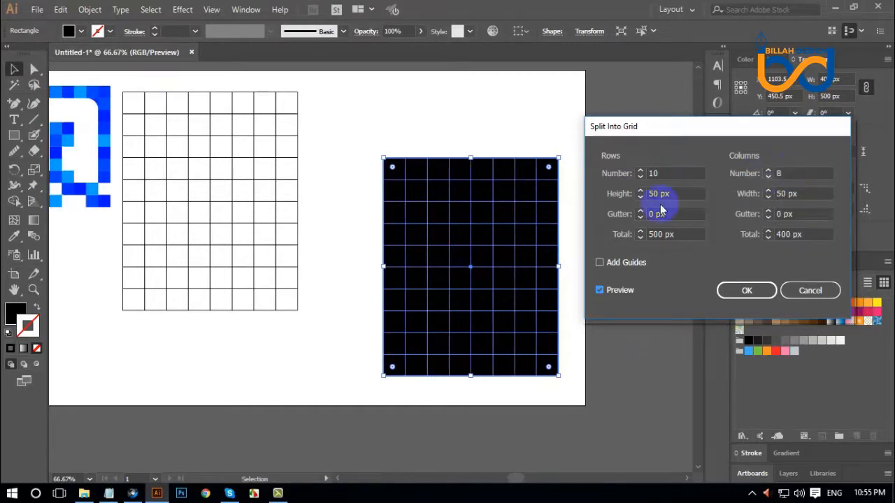
pyautogui.click(743, 291)
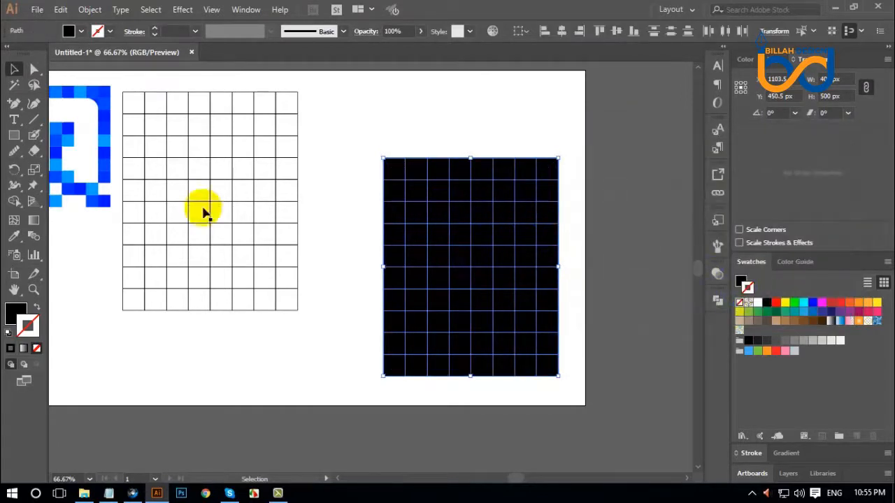
# Swap the split squares' fill and stroke to black outlines, align them beside the first grid and deselect them.
pyautogui.click(38, 309)
pyautogui.moveTo(431, 235)
pyautogui.mouseDown()
pyautogui.moveTo(396, 170)
pyautogui.moveTo(369, 158)
pyautogui.mouseUp()
pyautogui.click(431, 357)
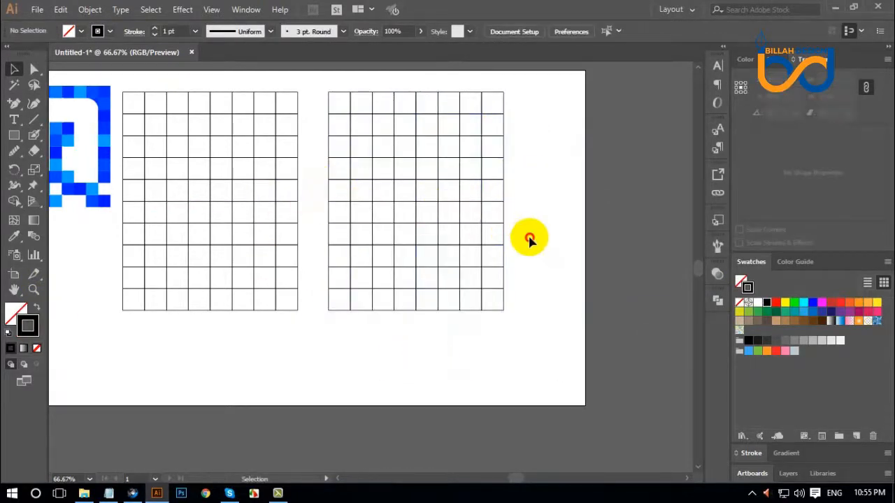
# Delete all squares of the second grid made with Split Into Grid.
pyautogui.moveTo(515, 146); pyautogui.dragTo(440, 306)
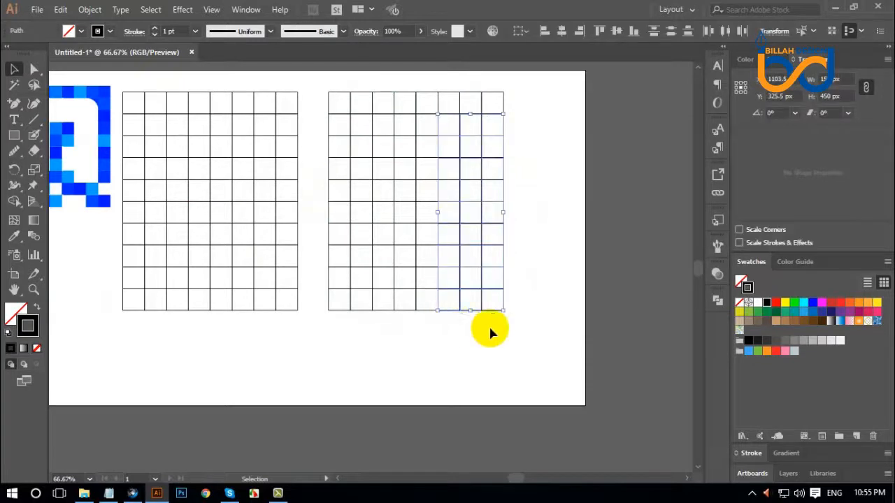
pyautogui.press('Delete')
pyautogui.moveTo(316, 80); pyautogui.dragTo(553, 338)
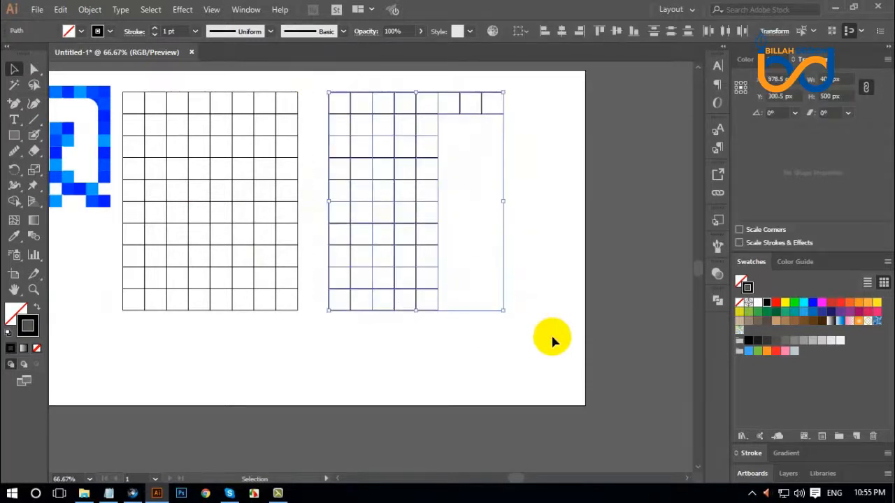
pyautogui.press('Delete')
# Move the remaining grid away from the reference logo to the middle of the artboard.
pyautogui.moveTo(260, 180); pyautogui.dragTo(435, 211)
pyautogui.moveTo(419, 256); pyautogui.dragTo(474, 260)
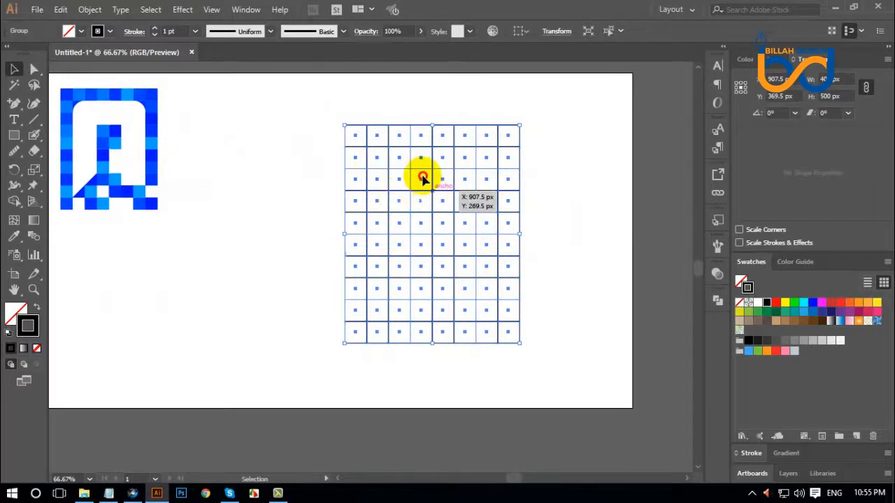
pyautogui.moveTo(423, 180); pyautogui.dragTo(379, 167)
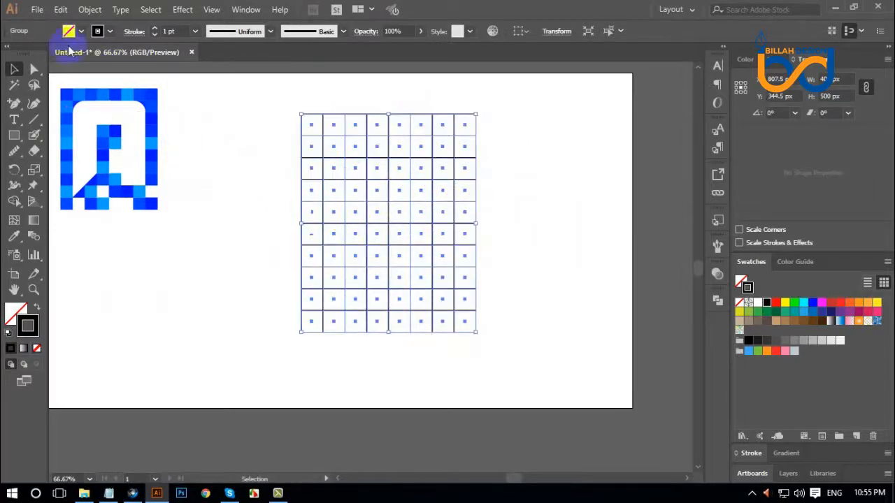
# Merge the second column's cells below the top row with Shape Builder, and draw a 45° line diagonally across two cells at its lower end.
pyautogui.click(14, 201)
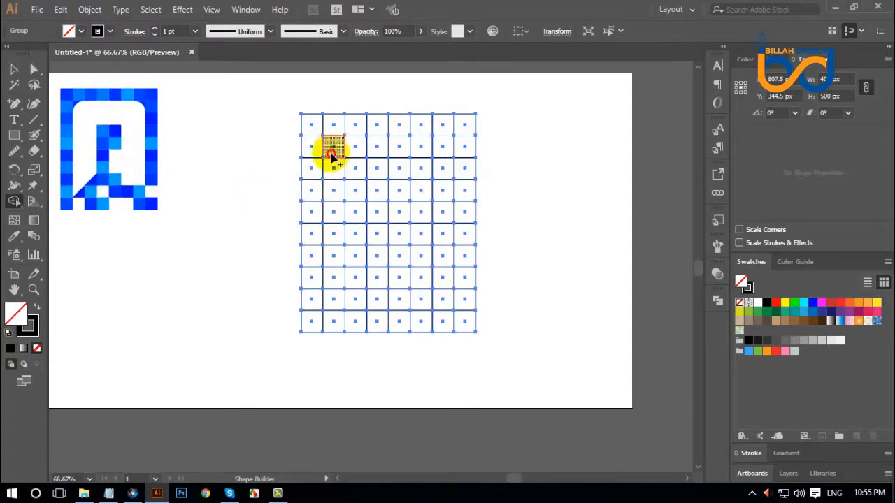
pyautogui.moveTo(332, 155)
pyautogui.mouseDown()
pyautogui.moveTo(330, 244)
pyautogui.moveTo(339, 276)
pyautogui.moveTo(354, 277)
pyautogui.mouseUp()
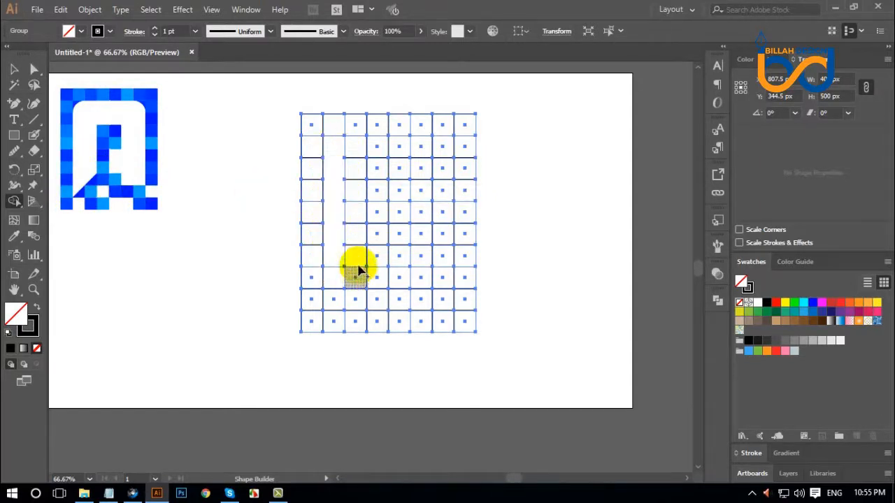
pyautogui.click(35, 122)
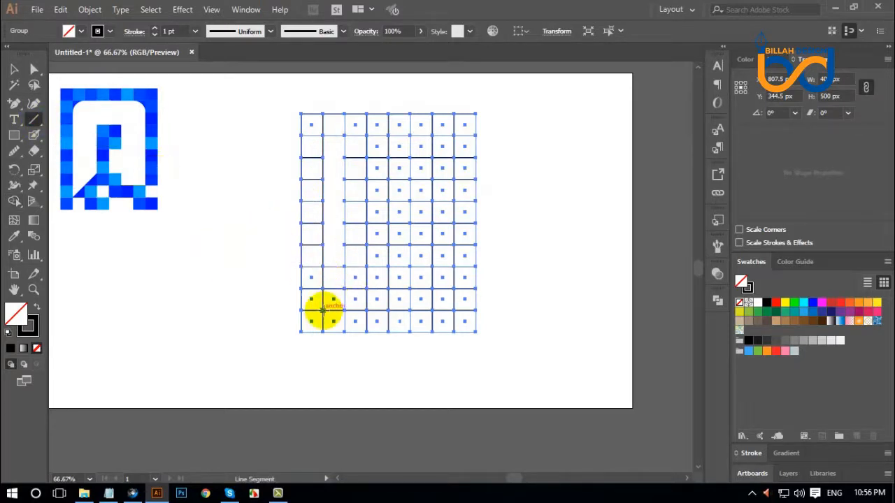
pyautogui.moveTo(324, 309); pyautogui.dragTo(368, 268)
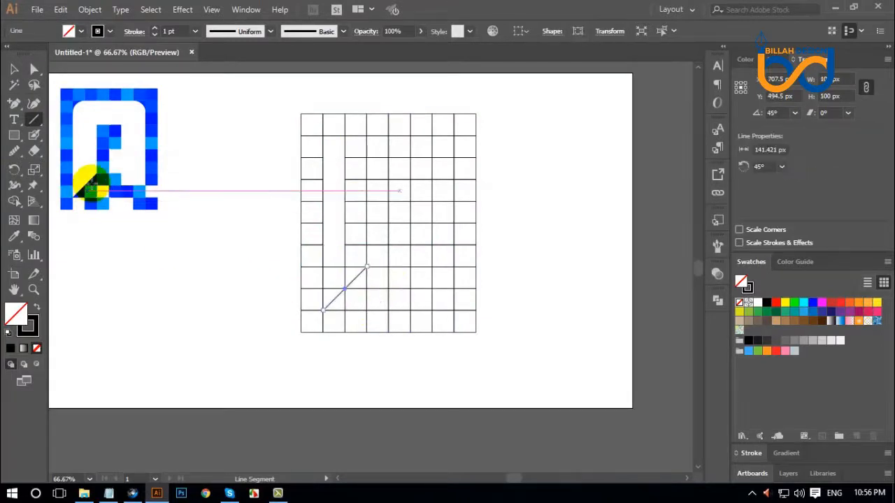
# Select the grid with the diagonal line and merge the inner cells with Shape Builder into the letter shape of the reference.
pyautogui.click(17, 70)
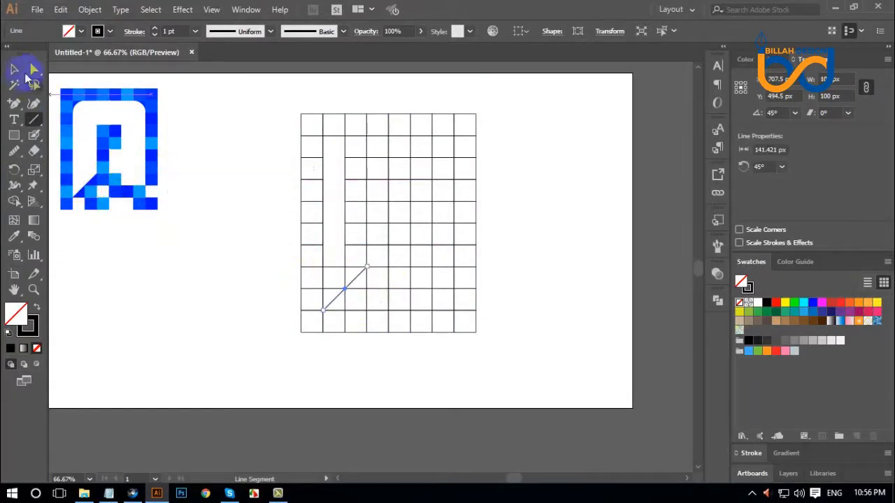
pyautogui.moveTo(242, 92); pyautogui.dragTo(522, 360)
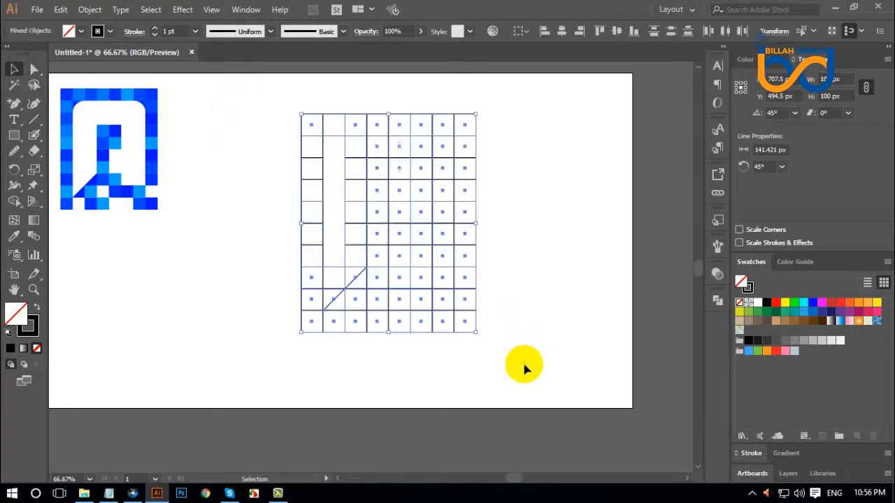
pyautogui.click(15, 203)
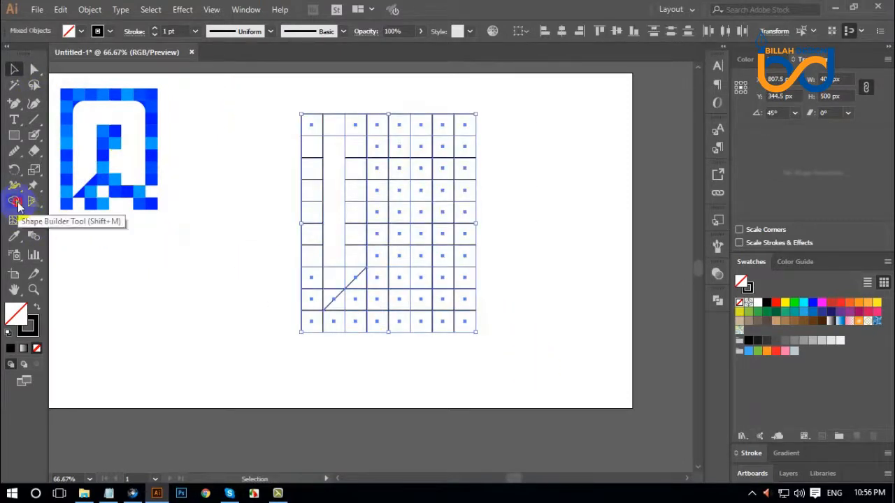
pyautogui.moveTo(330, 290)
pyautogui.mouseDown()
pyautogui.moveTo(338, 245)
pyautogui.moveTo(343, 264)
pyautogui.moveTo(349, 259)
pyautogui.moveTo(358, 156)
pyautogui.moveTo(342, 148)
pyautogui.moveTo(347, 208)
pyautogui.moveTo(359, 144)
pyautogui.moveTo(463, 143)
pyautogui.moveTo(444, 145)
pyautogui.moveTo(441, 279)
pyautogui.moveTo(430, 291)
pyautogui.moveTo(374, 287)
pyautogui.moveTo(434, 281)
pyautogui.moveTo(423, 258)
pyautogui.moveTo(419, 168)
pyautogui.mouseUp()
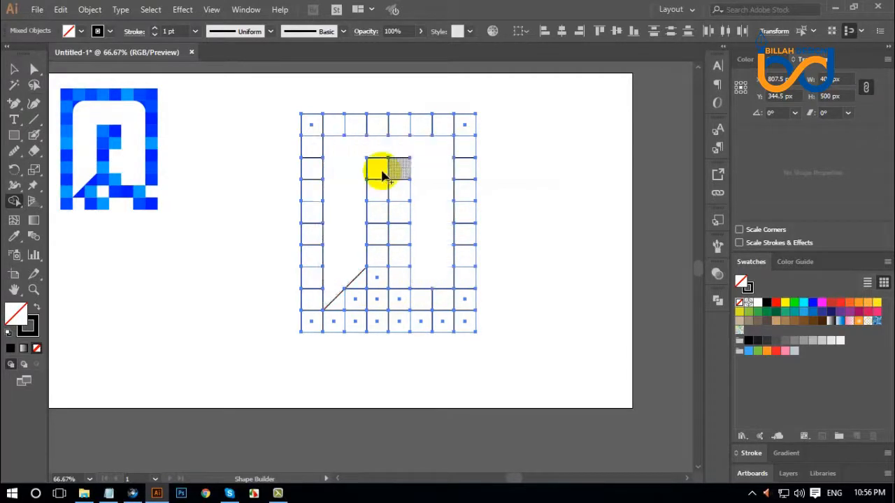
pyautogui.moveTo(363, 174); pyautogui.dragTo(431, 196)
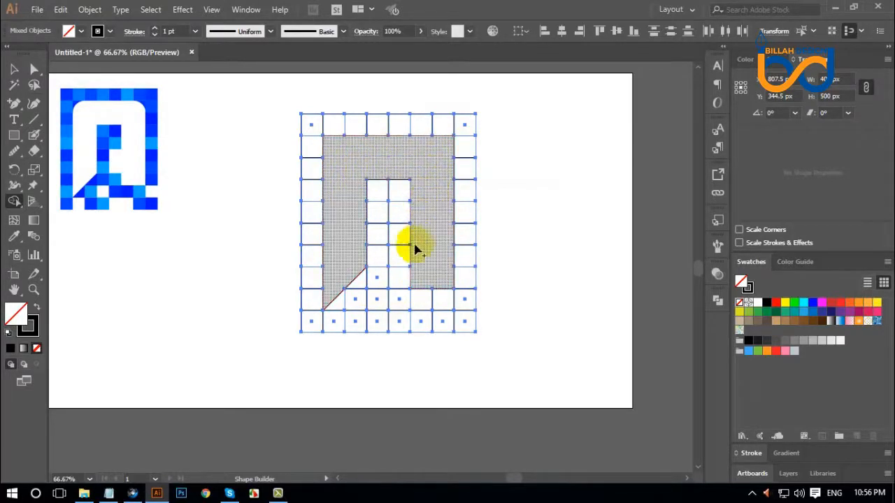
pyautogui.moveTo(403, 239)
pyautogui.mouseDown()
pyautogui.moveTo(421, 238)
pyautogui.moveTo(416, 254)
pyautogui.mouseUp()
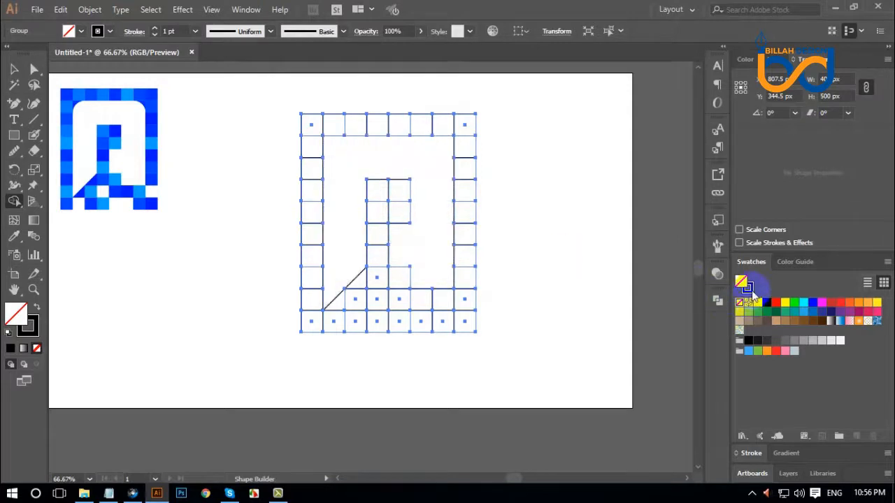
# Fill the merged letter shape with red using Shape Builder and deselect the artwork.
pyautogui.click(774, 305)
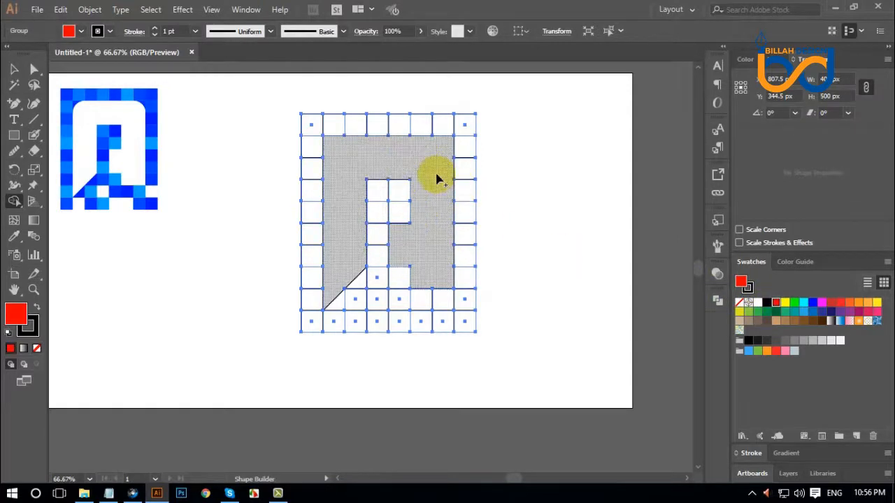
pyautogui.click(436, 180)
pyautogui.click(14, 69)
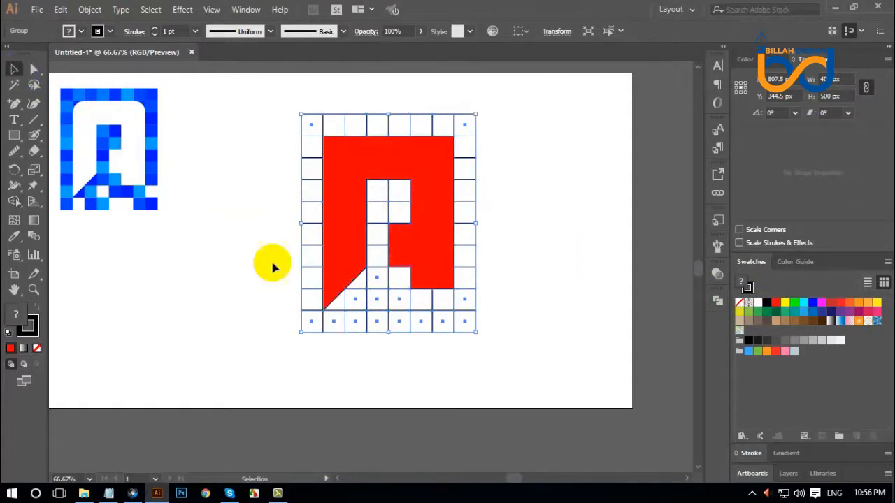
pyautogui.click(506, 352)
pyautogui.scroll(1, 537, 300)
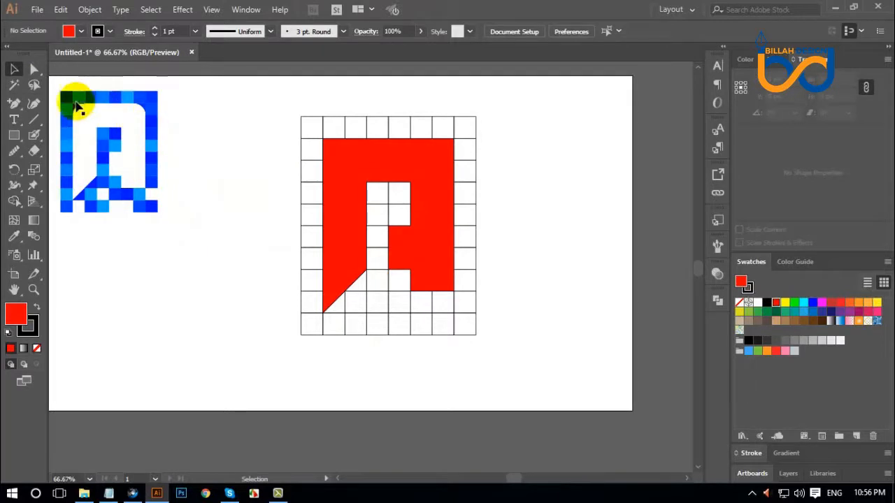
pyautogui.moveTo(238, 107); pyautogui.dragTo(526, 351)
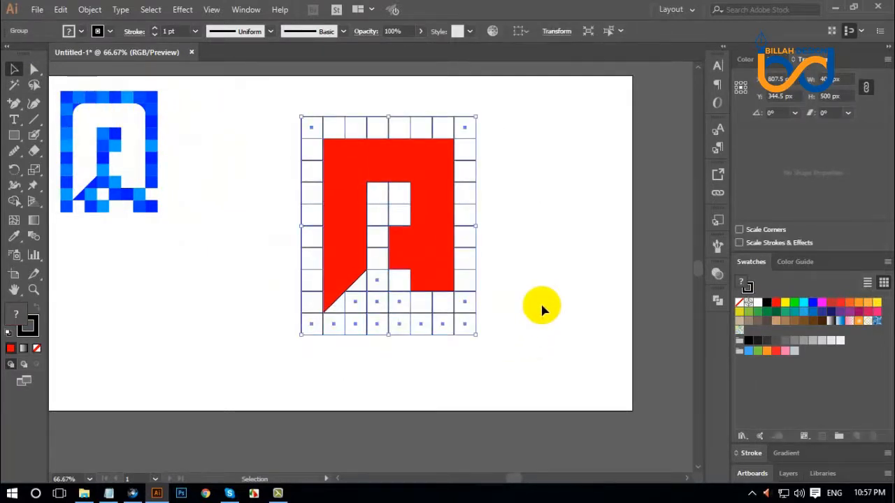
pyautogui.moveTo(380, 193); pyautogui.dragTo(442, 198)
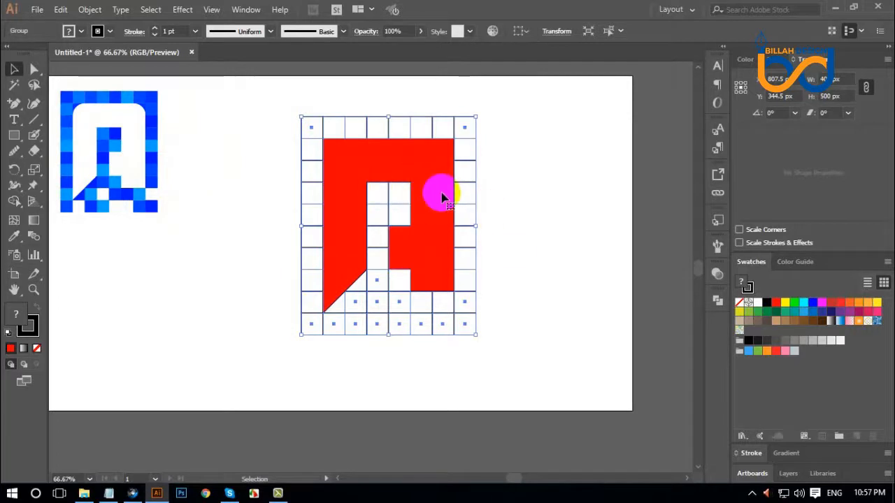
pyautogui.click(529, 260)
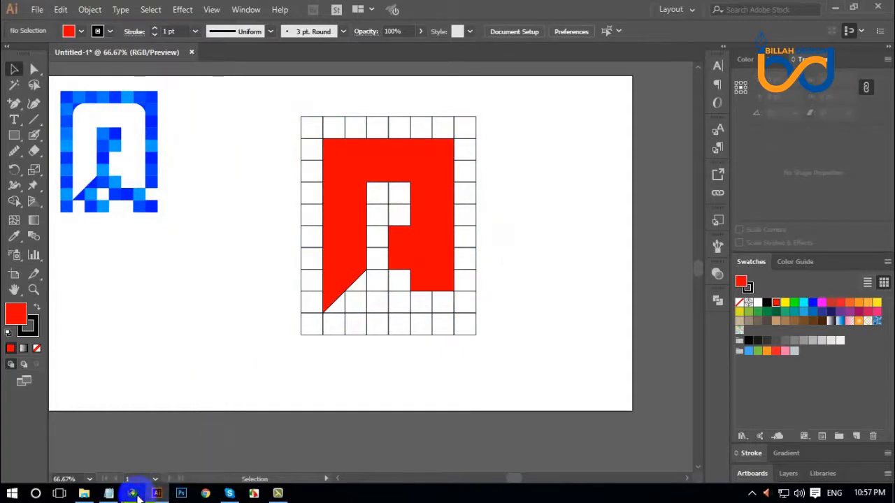
# Switch to the Cyberfox browser and run a Google image search for "blue color".
pyautogui.click(133, 493)
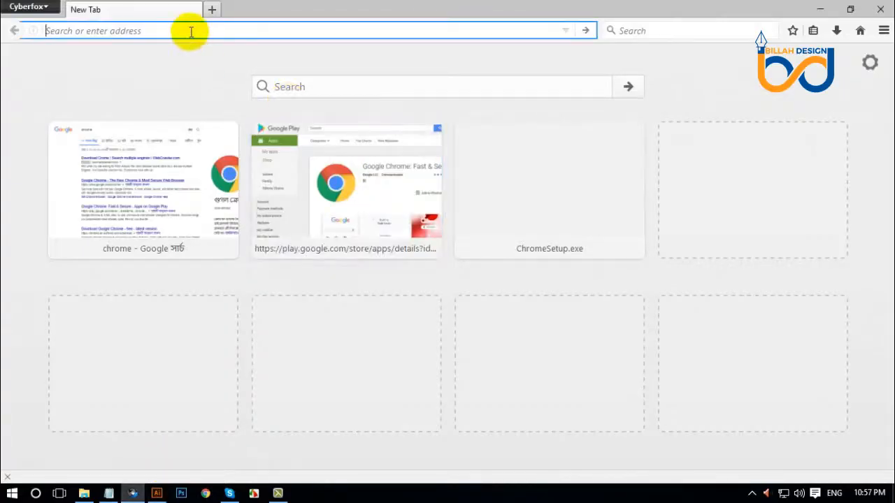
pyautogui.write('blue color')
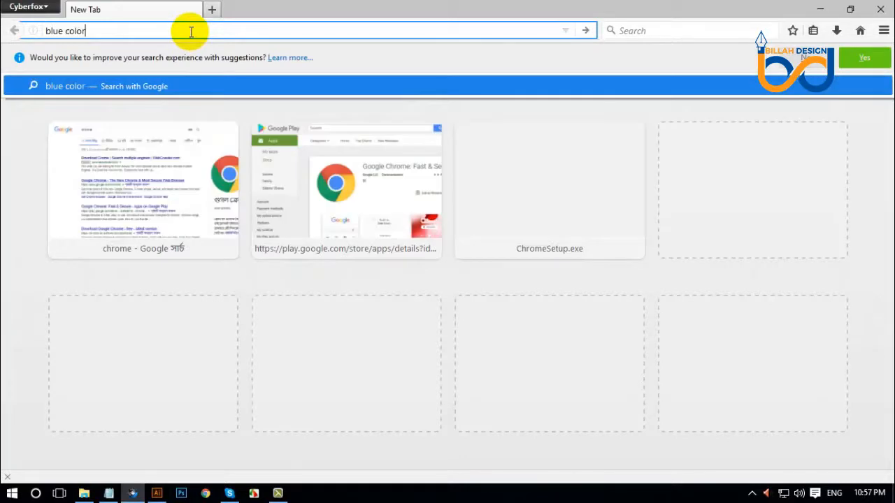
pyautogui.press('Return')
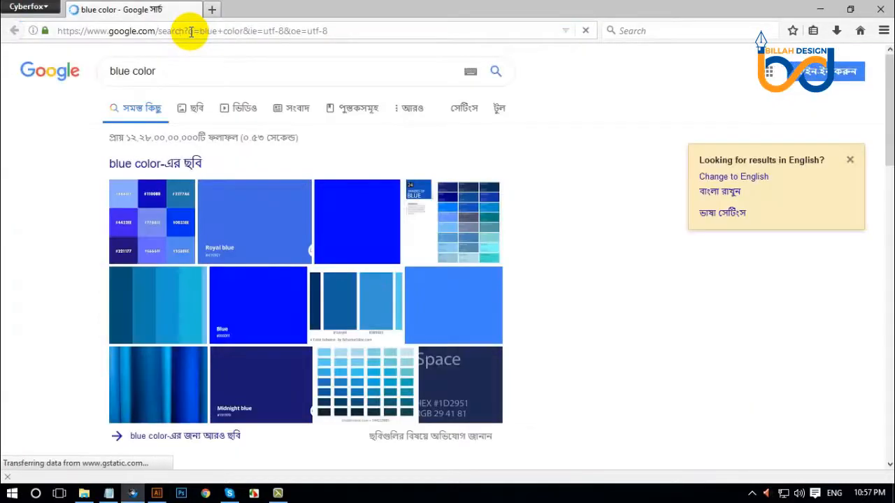
pyautogui.click(195, 117)
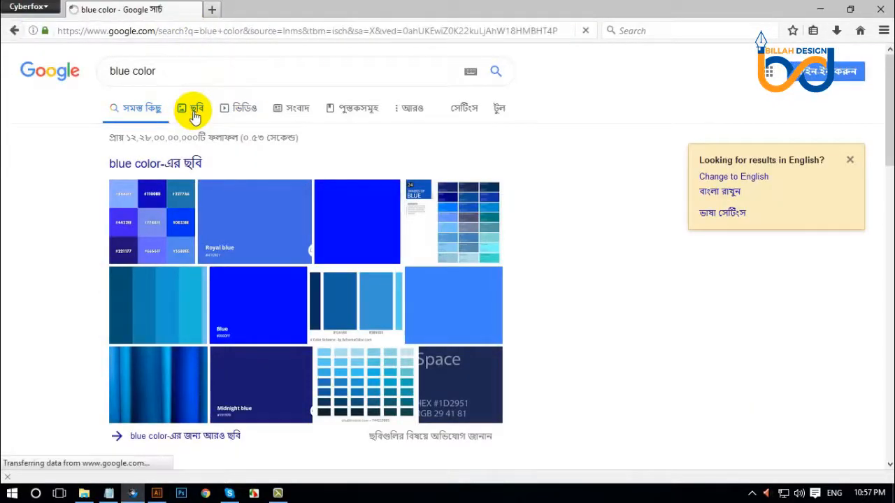
# Find the five-stripe "Blue shade Color Palette" image from color-hex.com in the results and copy it.
pyautogui.scroll(-5, 6, 183)
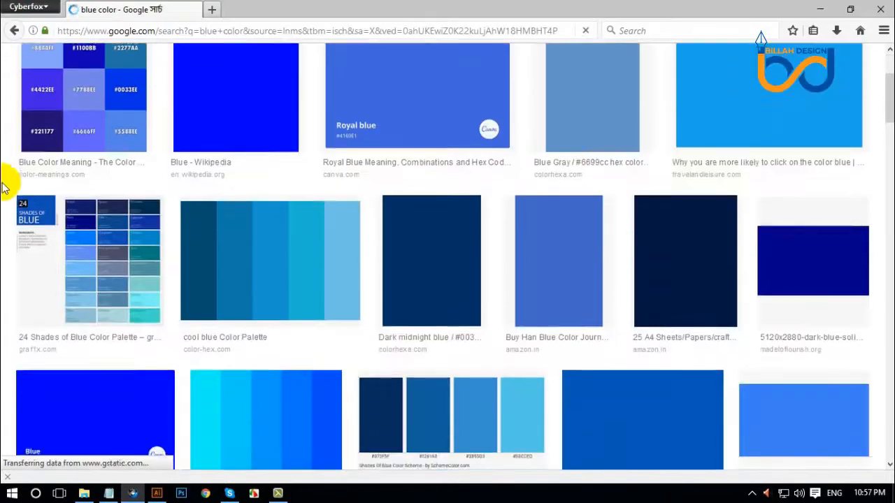
pyautogui.scroll(-4, 5, 188)
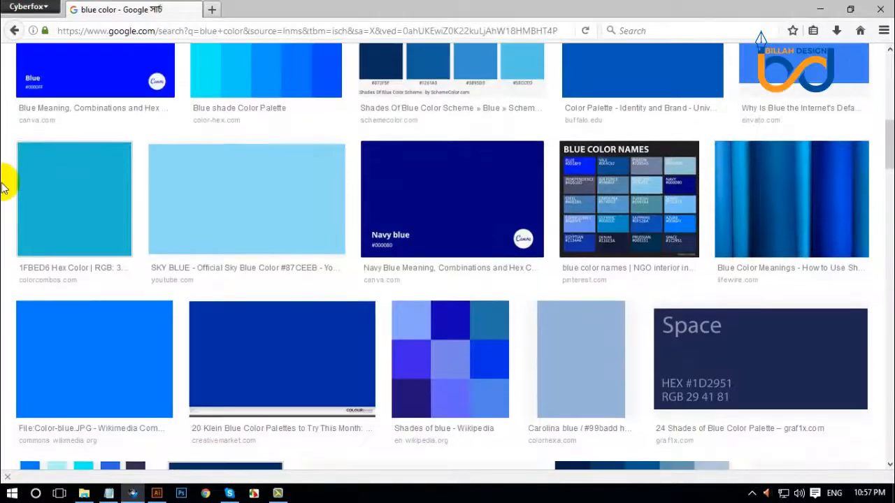
pyautogui.scroll(4, 6, 183)
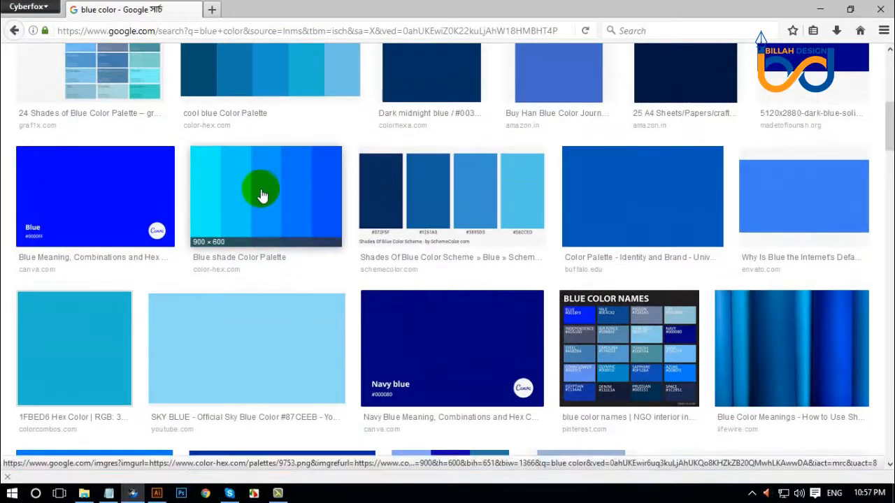
pyautogui.rightClick(263, 189)
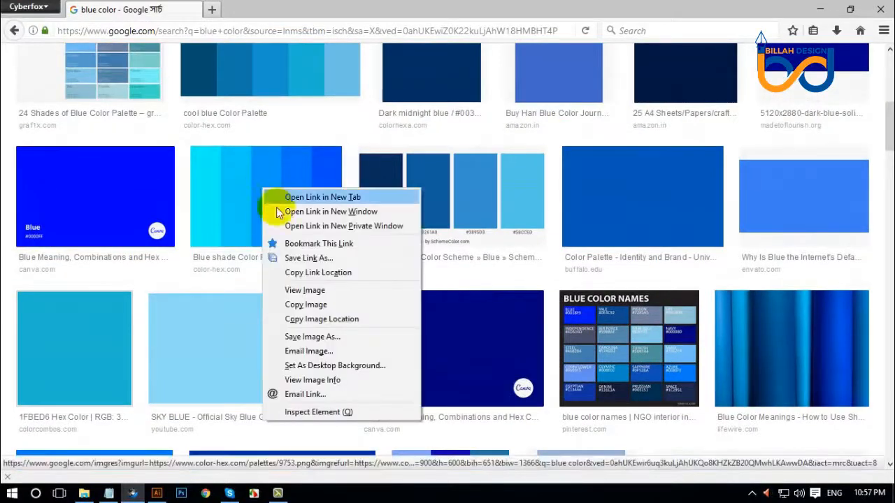
pyautogui.click(314, 307)
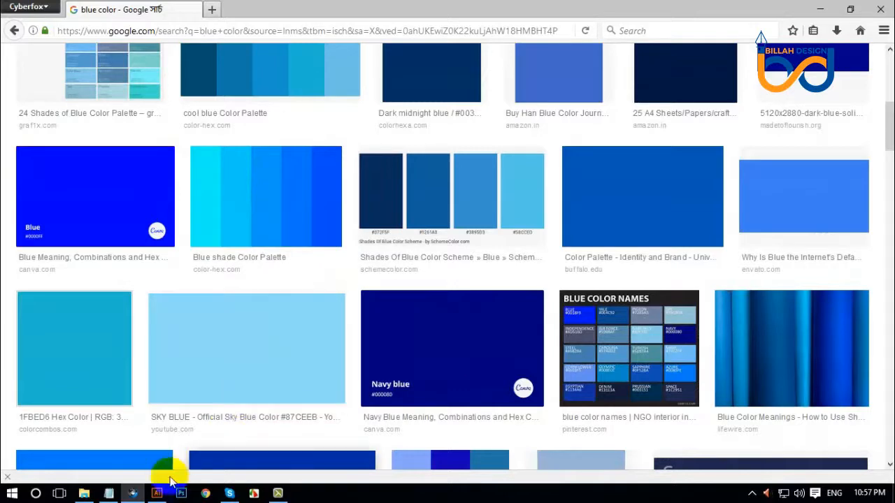
# Switch back to Illustrator, paste the copied palette image, and place it beside the upper part of the grid without overlapping it.
pyautogui.click(157, 495)
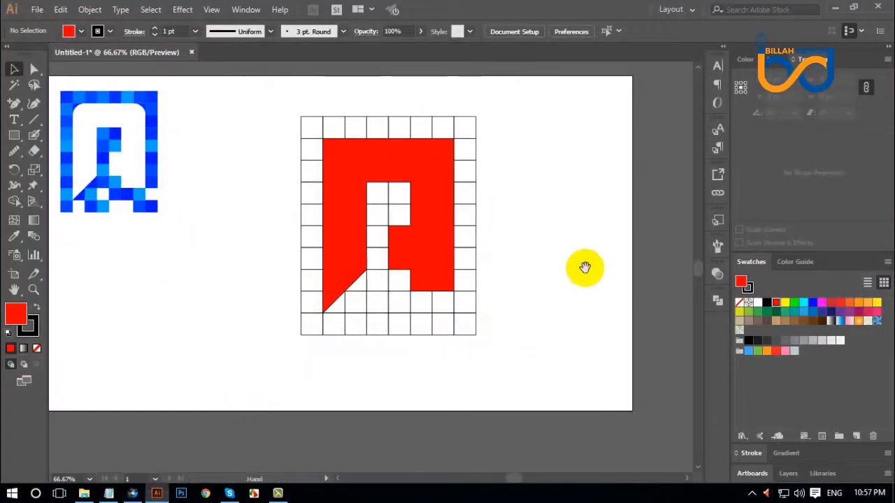
pyautogui.moveTo(583, 266); pyautogui.dragTo(445, 315)
pyautogui.hotkey('ctrl', 'v')
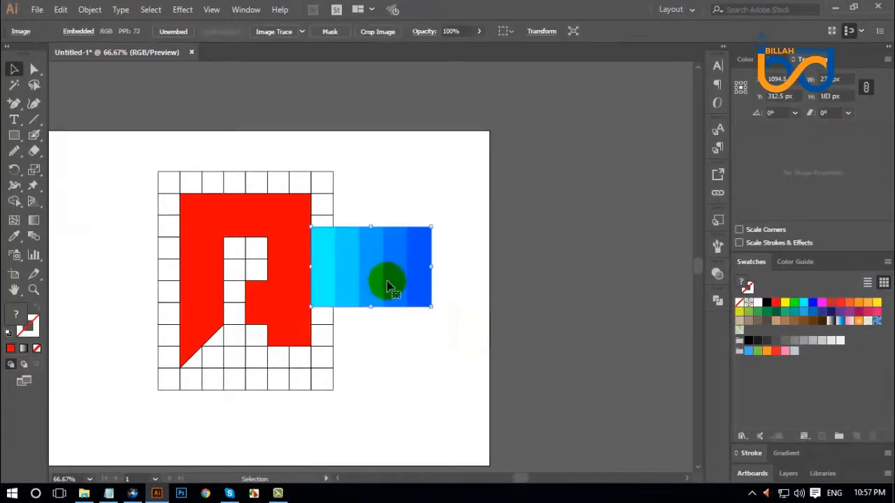
pyautogui.moveTo(390, 284); pyautogui.dragTo(440, 215)
pyautogui.moveTo(463, 327); pyautogui.dragTo(468, 271)
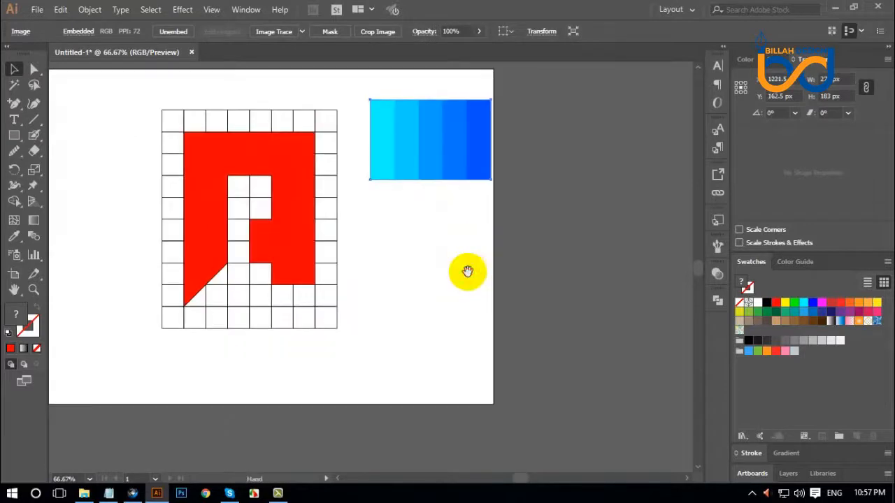
pyautogui.click(468, 277)
# Draw a row of five small separate rectangles below the pasted palette image.
pyautogui.click(18, 139)
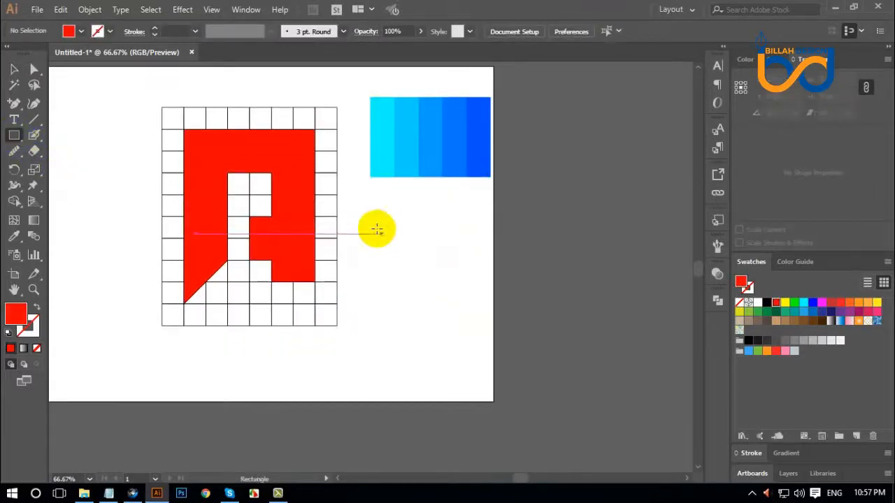
pyautogui.moveTo(359, 209)
pyautogui.mouseDown()
pyautogui.moveTo(381, 238)
pyautogui.moveTo(464, 237)
pyautogui.mouseUp()
pyautogui.moveTo(476, 208); pyautogui.dragTo(505, 250)
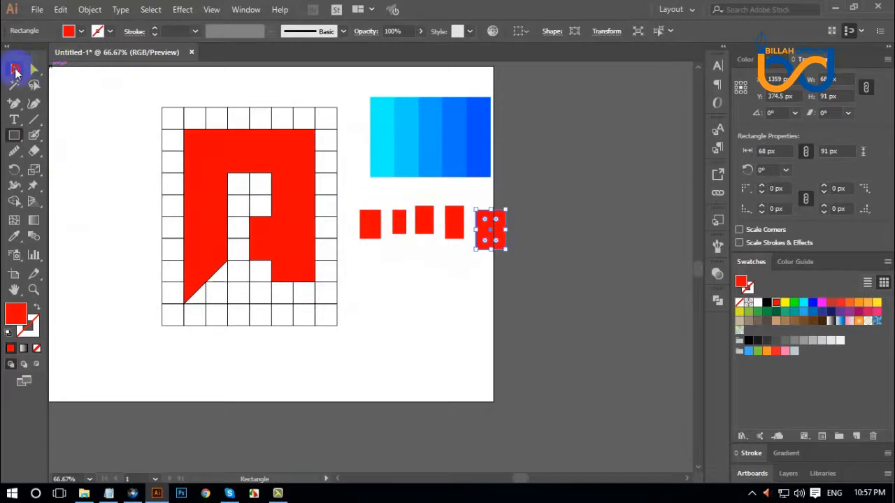
# Fill each of the five rectangles with the corresponding blue shade sampled from the palette image using the Eyedropper, and deselect.
pyautogui.click(14, 236)
pyautogui.click(474, 140)
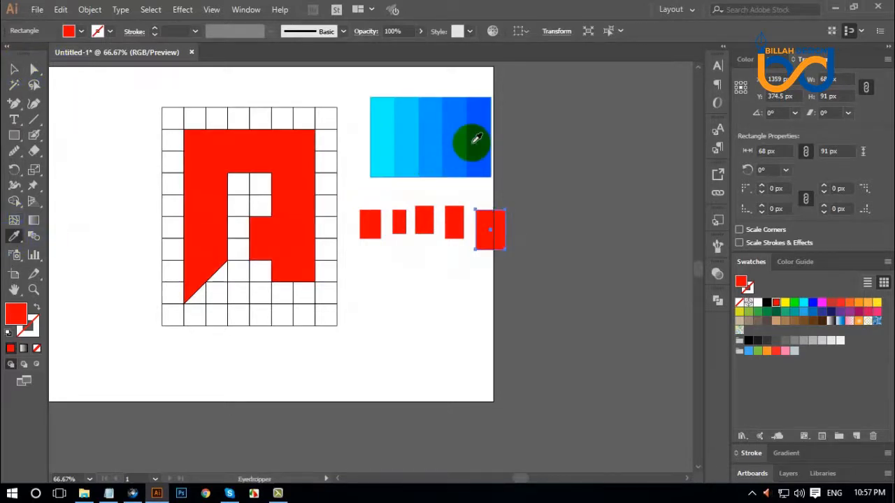
pyautogui.click(14, 69)
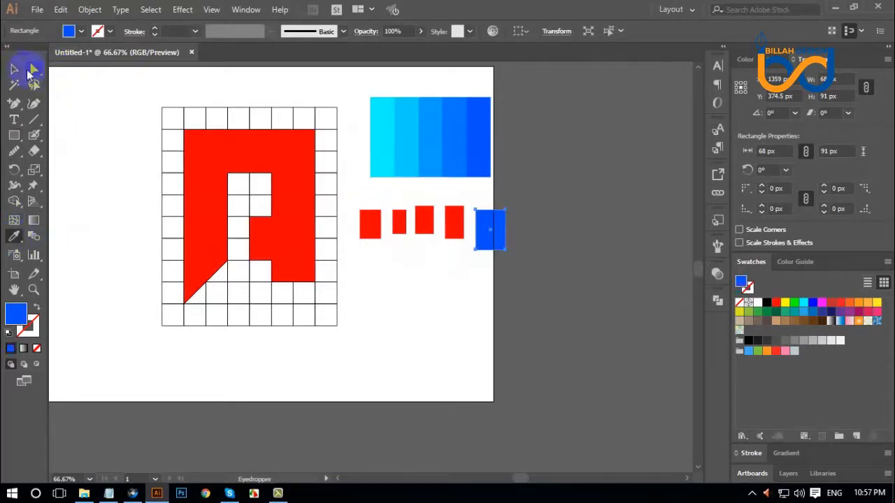
pyautogui.click(453, 224)
pyautogui.click(14, 236)
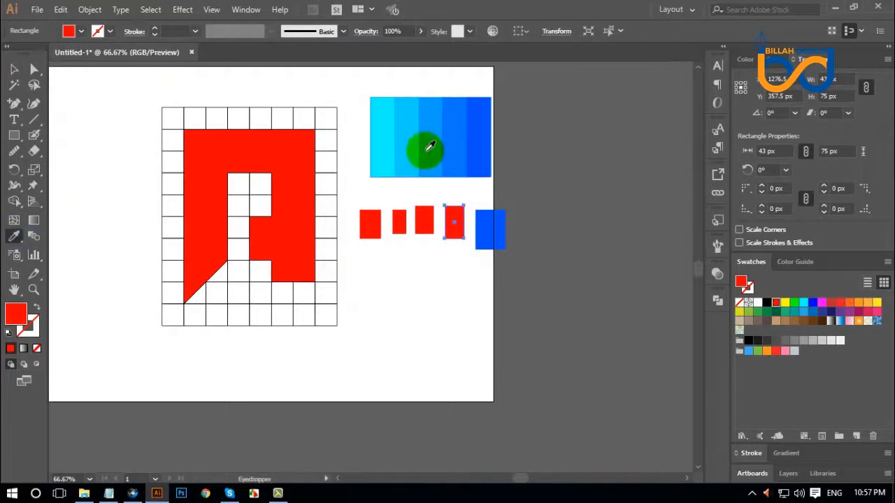
pyautogui.moveTo(423, 146); pyautogui.dragTo(451, 146)
pyautogui.click(16, 67)
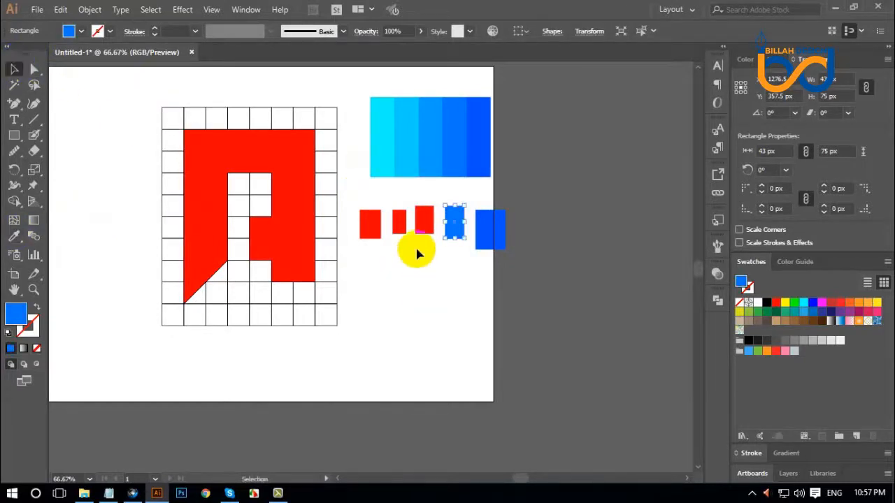
pyautogui.click(416, 249)
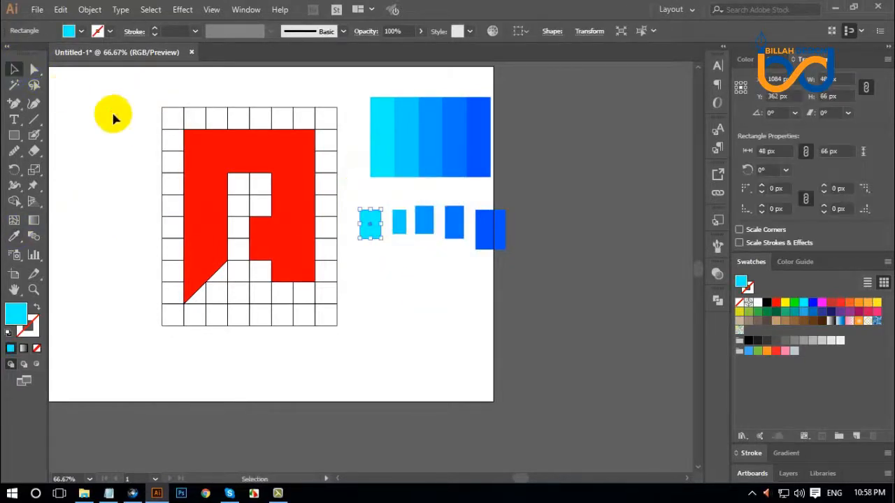
pyautogui.click(446, 288)
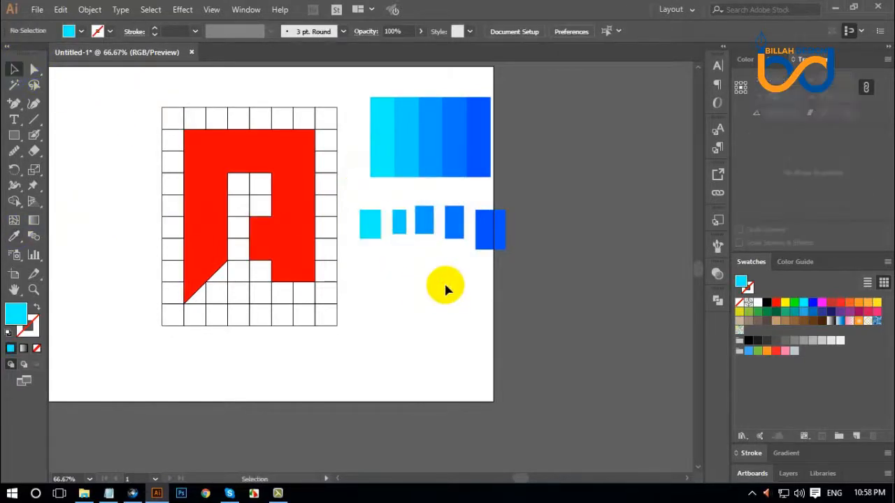
# Select the five blue rectangles and save their colors as a new color group from the selected artwork, with swatches for tints included.
pyautogui.moveTo(358, 265); pyautogui.dragTo(547, 207)
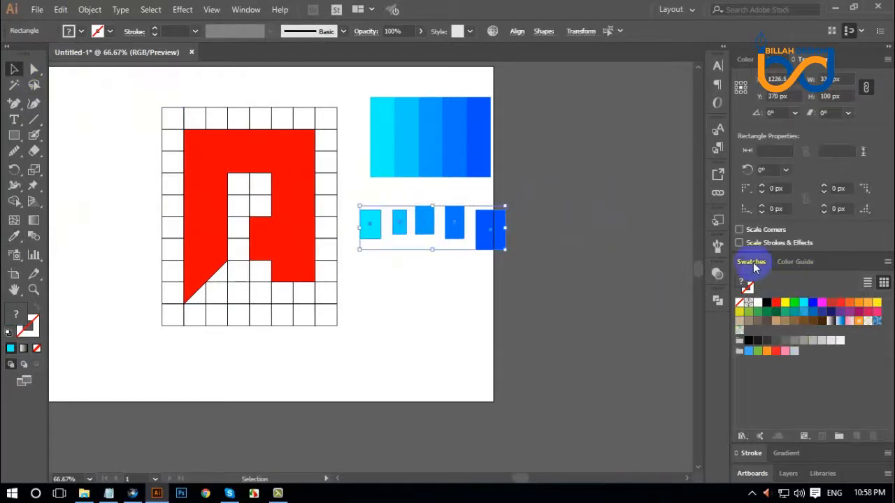
pyautogui.moveTo(754, 268); pyautogui.dragTo(542, 116)
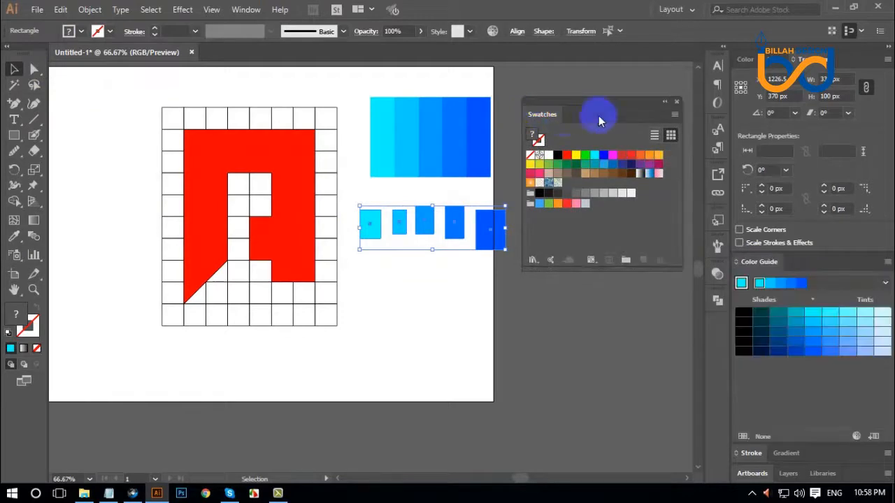
pyautogui.moveTo(605, 111); pyautogui.dragTo(595, 107)
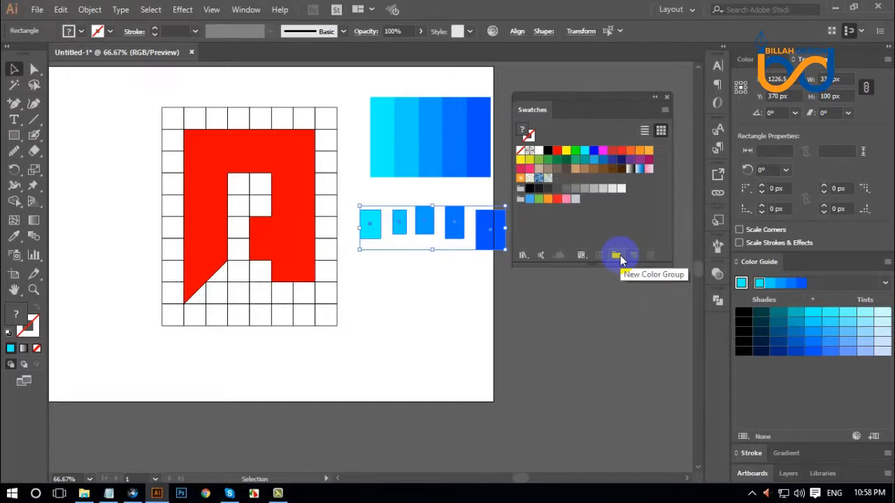
pyautogui.click(618, 257)
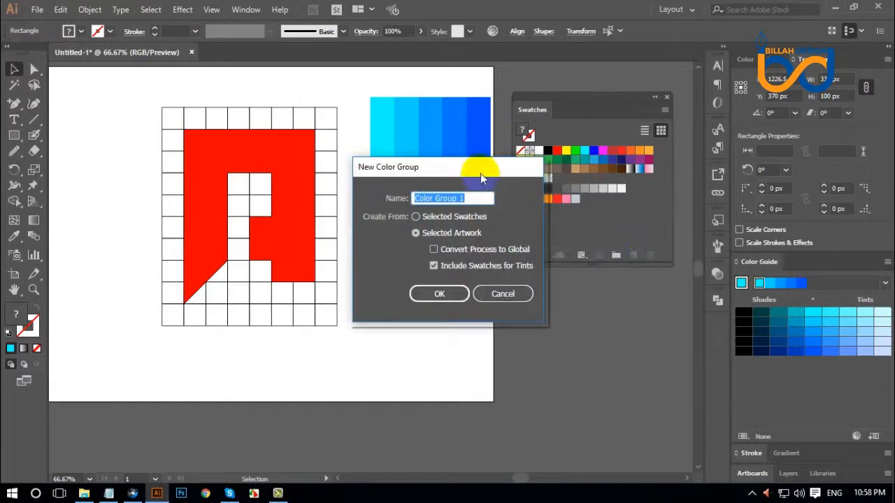
pyautogui.moveTo(480, 174); pyautogui.dragTo(424, 264)
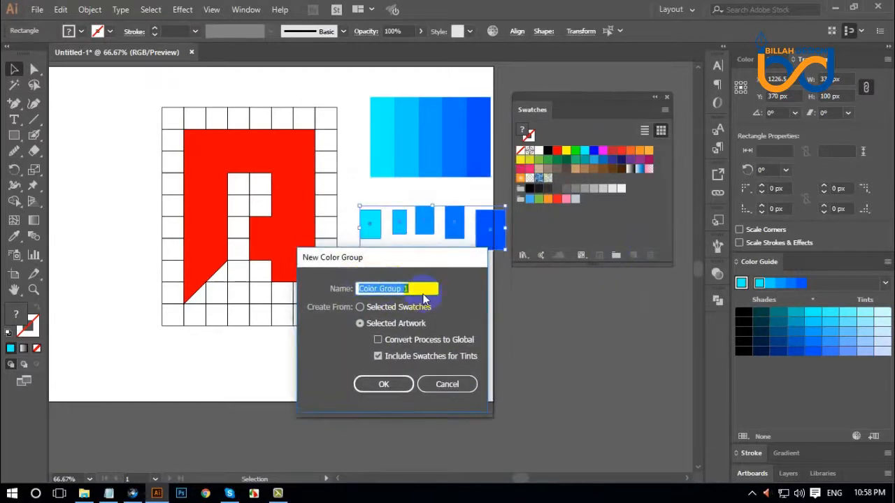
pyautogui.click(404, 391)
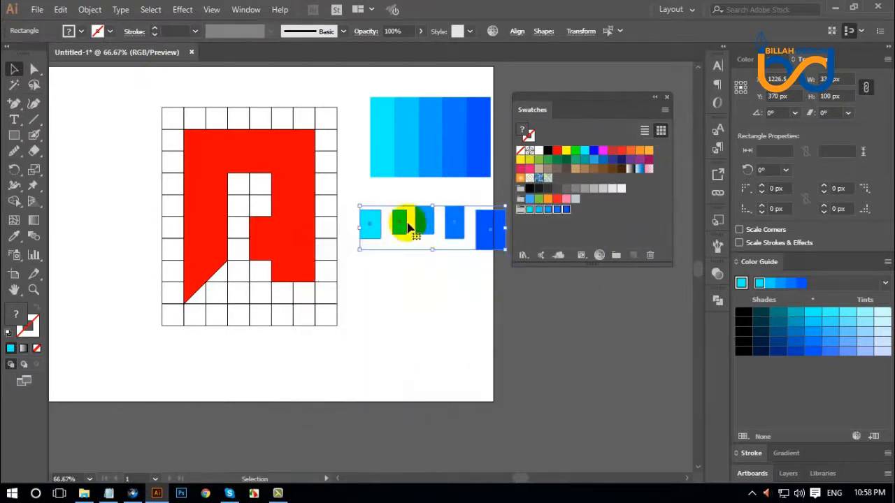
pyautogui.moveTo(409, 226); pyautogui.dragTo(540, 225)
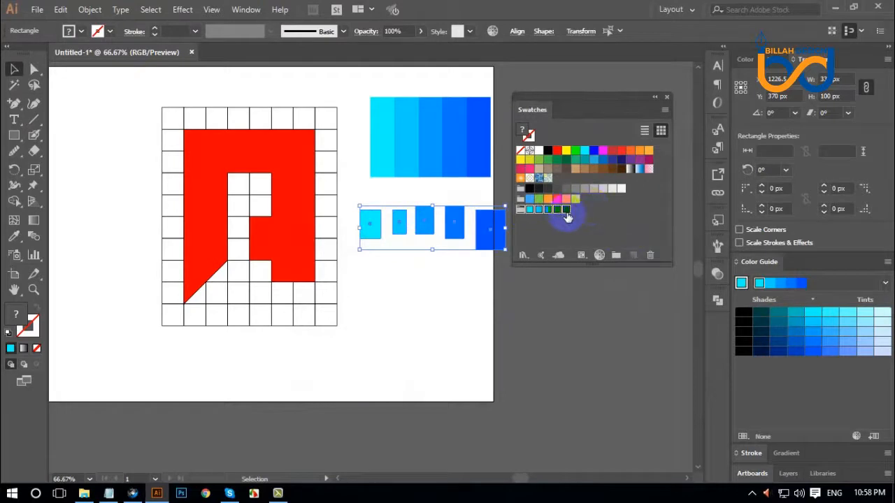
pyautogui.click(451, 310)
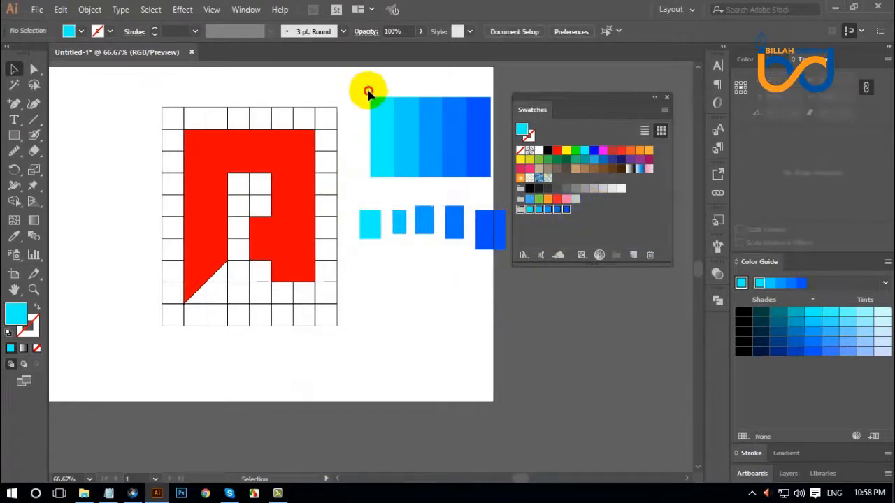
# Delete the palette image and the five sample rectangles, and dock the floating Swatches panel back beside Color Guide.
pyautogui.moveTo(369, 91); pyautogui.dragTo(499, 304)
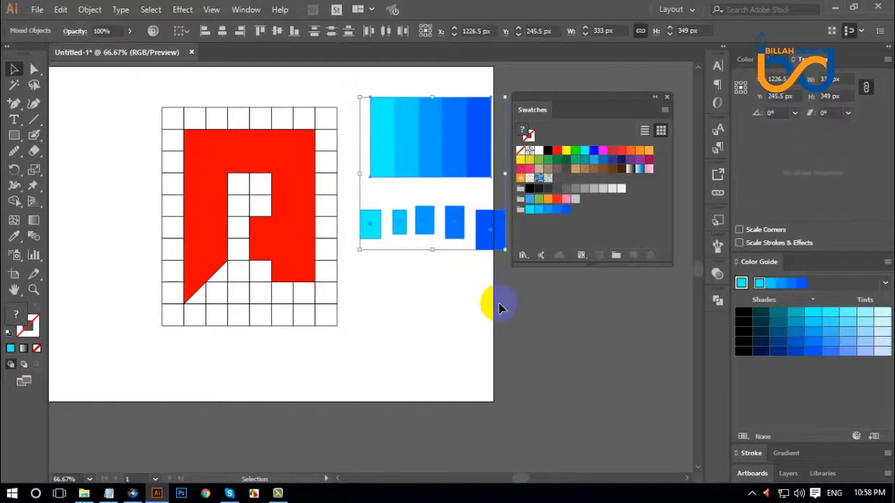
pyautogui.press('Delete')
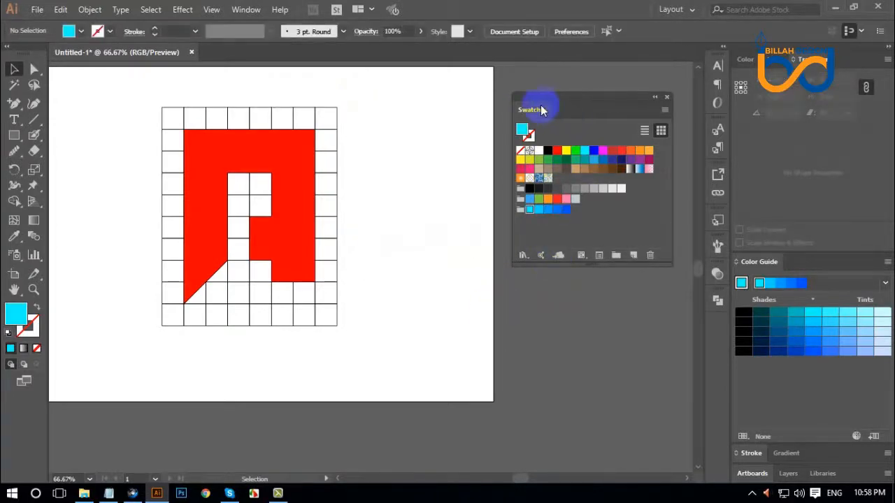
pyautogui.moveTo(542, 110); pyautogui.dragTo(799, 257)
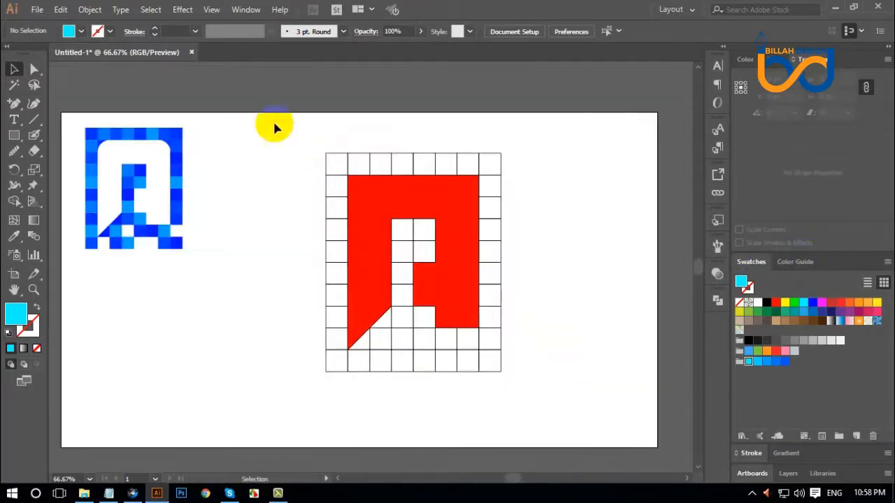
# Select the whole grid with the letter and use Shape Builder to color scattered cells with the darkest blue of the saved palette.
pyautogui.moveTo(275, 120); pyautogui.dragTo(534, 389)
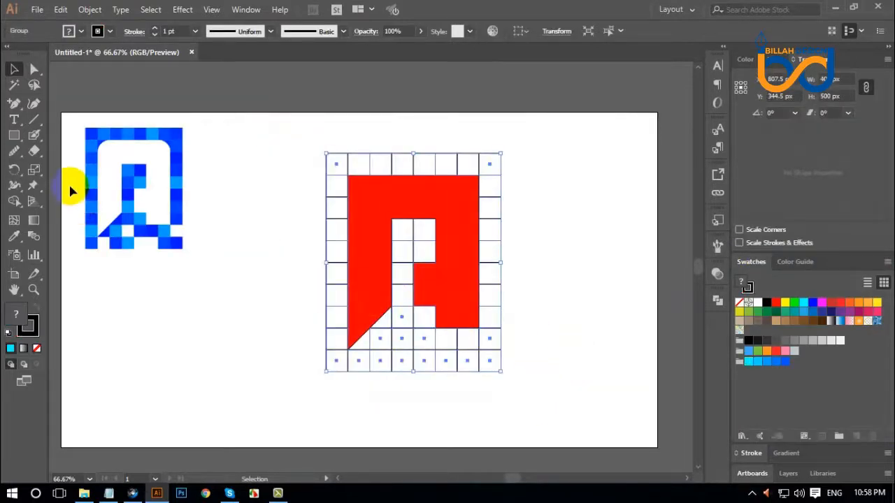
pyautogui.click(14, 202)
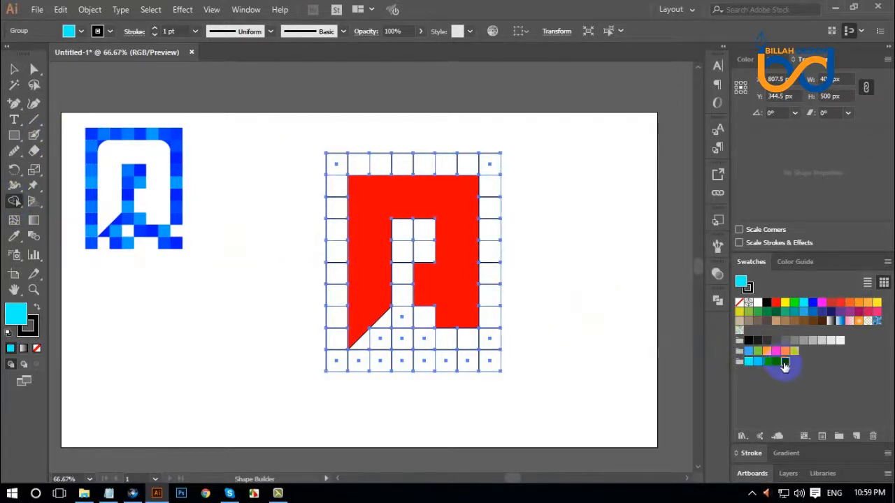
pyautogui.click(785, 362)
pyautogui.click(339, 168)
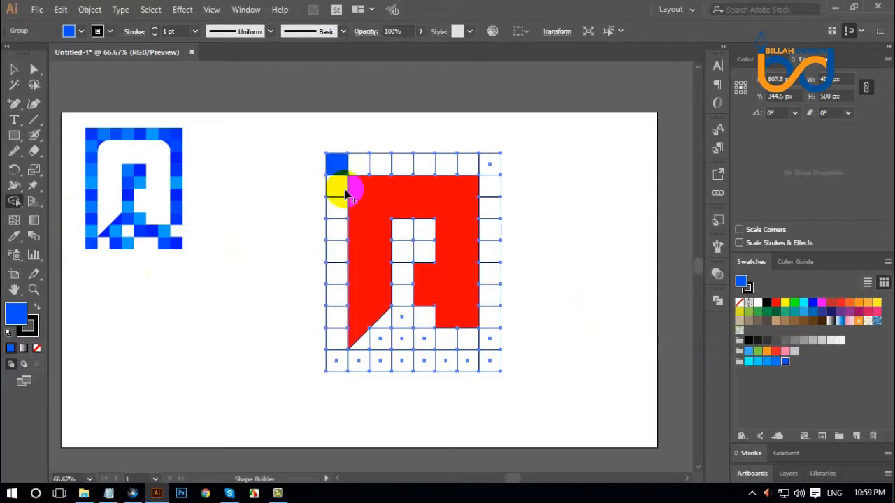
pyautogui.click(491, 230)
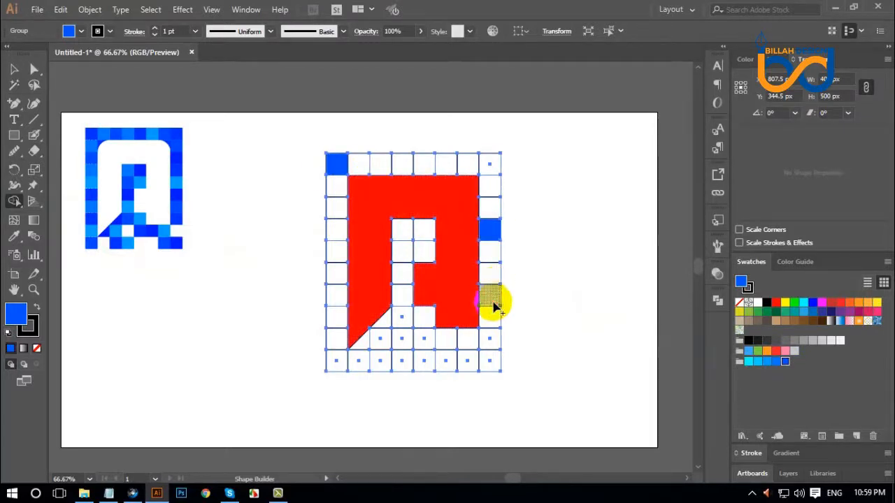
pyautogui.click(491, 297)
pyautogui.click(424, 361)
pyautogui.click(381, 339)
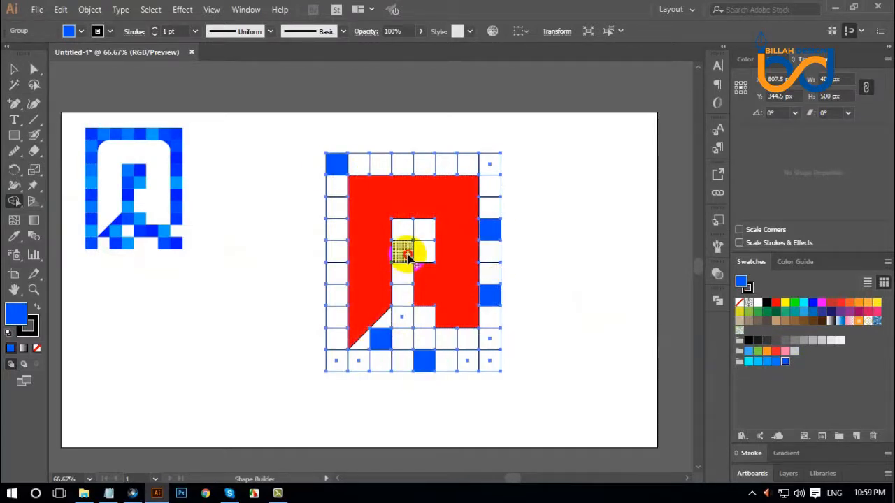
pyautogui.click(403, 252)
pyautogui.click(336, 231)
pyautogui.click(336, 296)
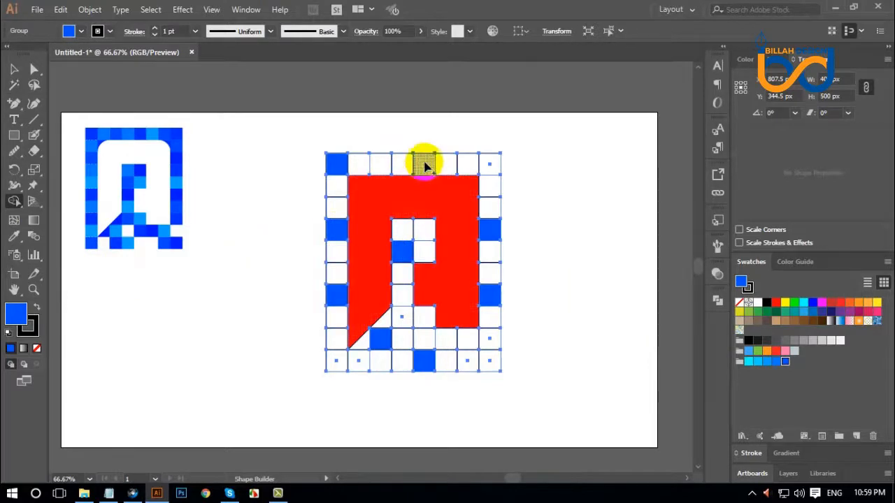
pyautogui.click(424, 164)
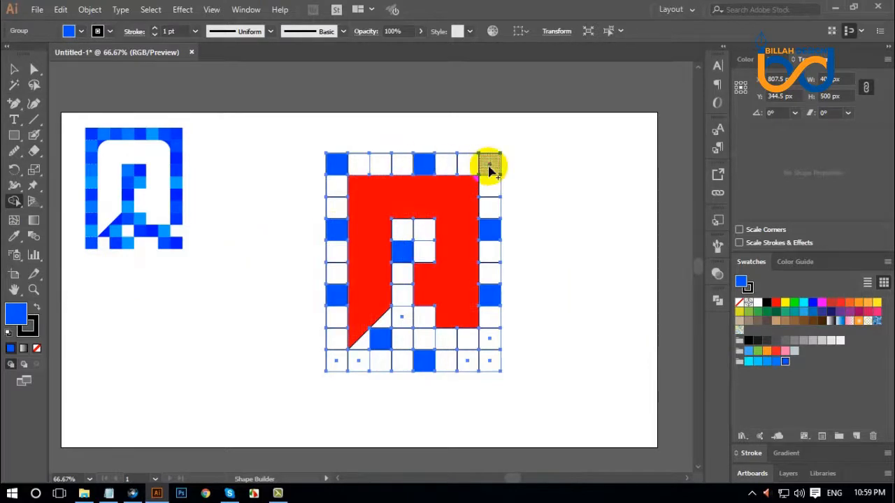
pyautogui.click(467, 339)
pyautogui.click(356, 365)
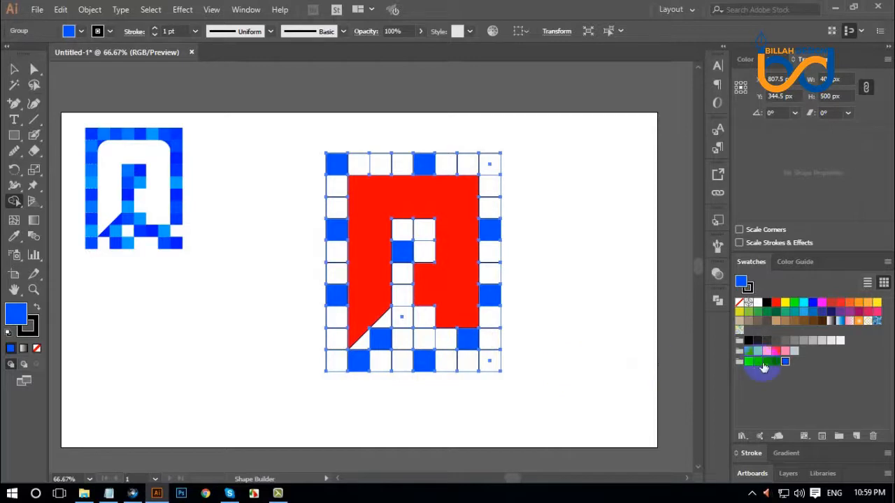
# Color further scattered cells, including the second and sixth of the top row, with the palette's second-lightest blue.
pyautogui.click(777, 364)
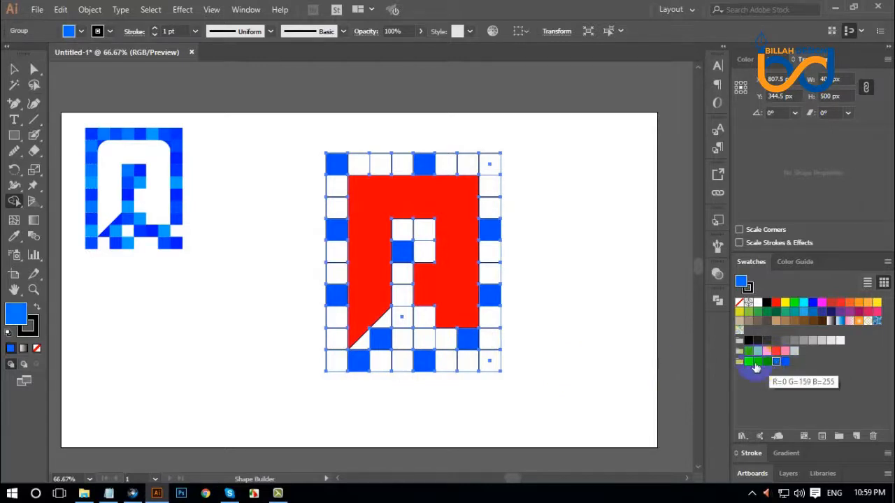
pyautogui.click(757, 362)
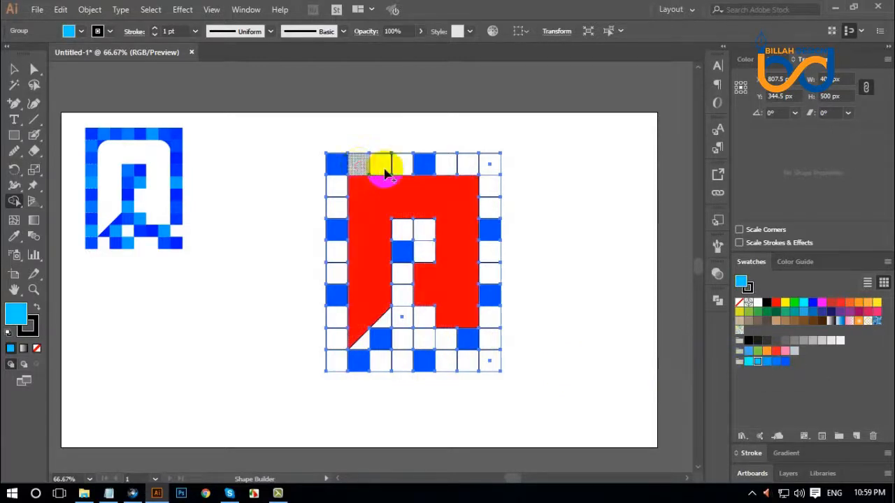
pyautogui.click(360, 163)
pyautogui.click(442, 167)
pyautogui.click(494, 246)
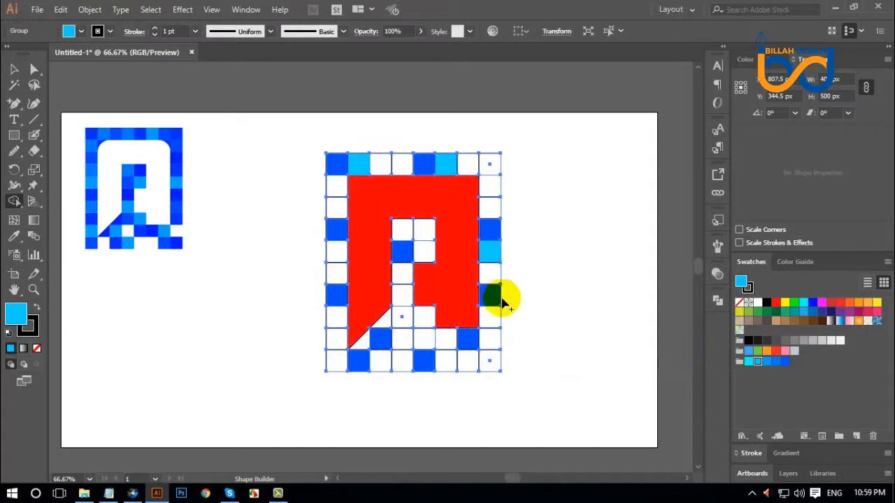
pyautogui.click(493, 316)
pyautogui.click(446, 338)
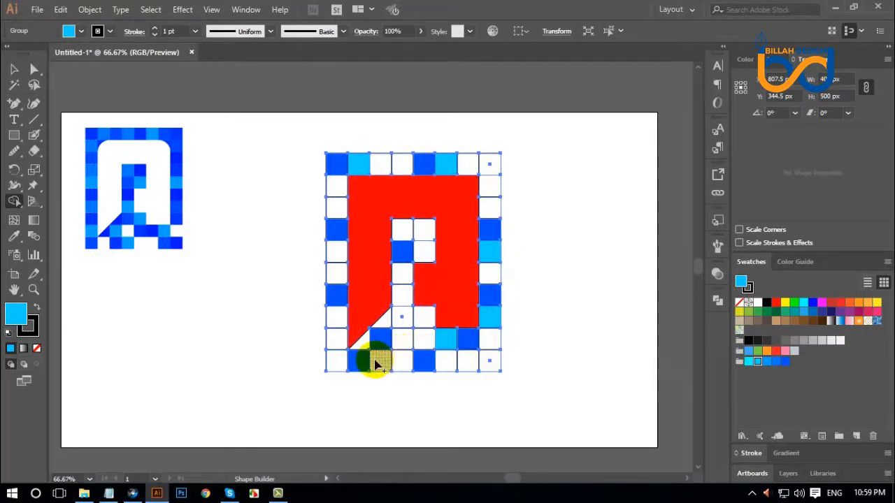
pyautogui.click(380, 361)
pyautogui.click(365, 344)
pyautogui.click(337, 317)
pyautogui.click(337, 208)
# Color the upper-right corner cell, the cell below the upper-left corner and several inner and lower cells with the palette's second-darkest blue.
pyautogui.click(776, 361)
pyautogui.click(488, 166)
pyautogui.click(337, 186)
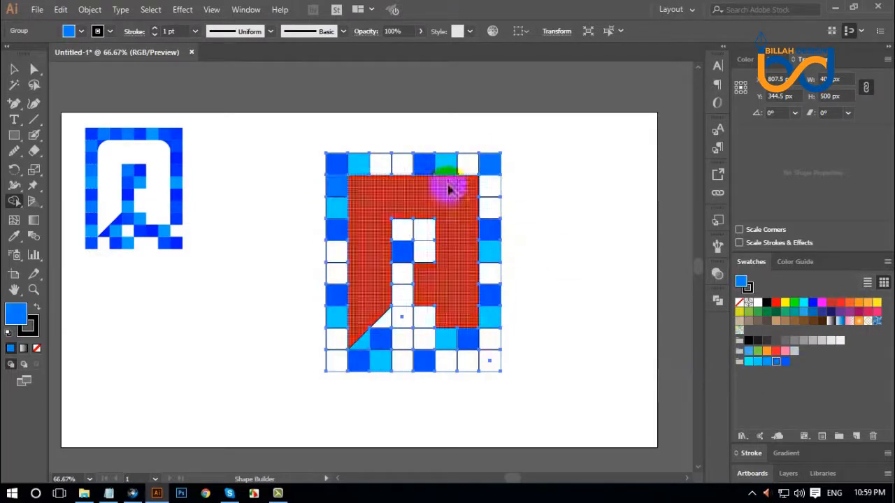
pyautogui.click(491, 340)
pyautogui.click(425, 341)
pyautogui.click(402, 295)
pyautogui.click(424, 234)
# Color cells in the outer columns, bottom row and inner stem with the palette's middle blue, R=0 G=159 B=255.
pyautogui.click(767, 361)
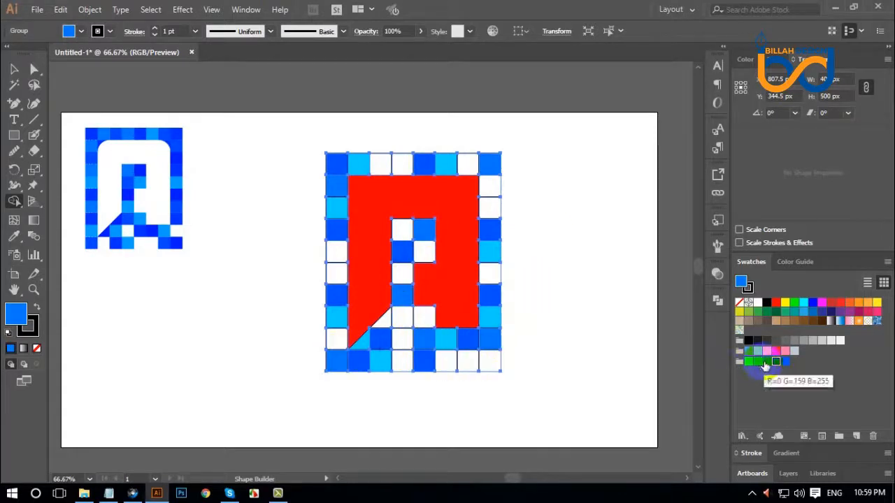
pyautogui.click(337, 253)
pyautogui.click(467, 361)
pyautogui.click(490, 274)
pyautogui.click(424, 251)
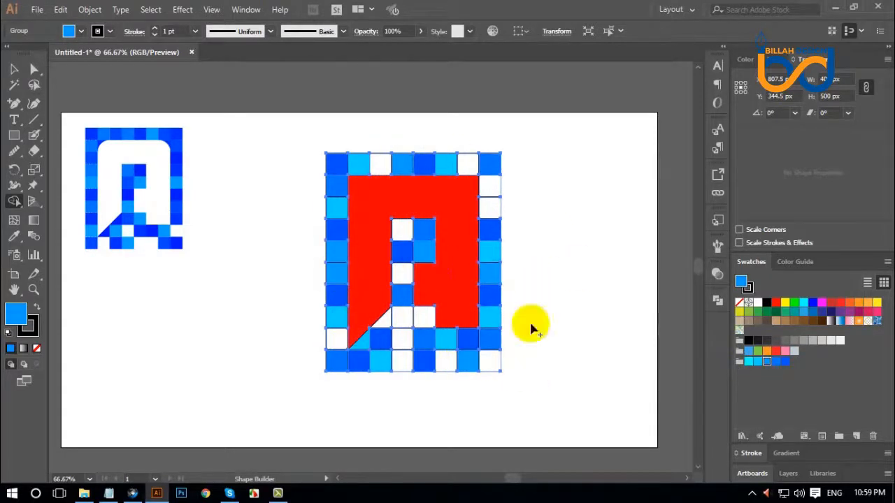
# Color the top row's third cell with the second-darkest blue and its seventh cell with the lightest cyan-blue.
pyautogui.click(757, 362)
pyautogui.click(776, 362)
pyautogui.click(379, 164)
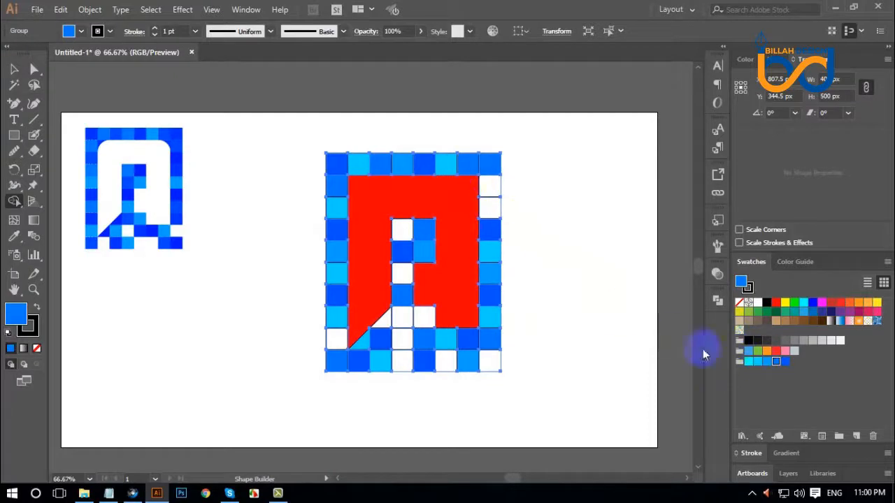
pyautogui.click(748, 362)
pyautogui.click(465, 166)
# Color the right column's third cell and the stem's two end cells middle blue, and the cell right of the stem's foot lightest cyan-blue.
pyautogui.click(767, 362)
pyautogui.click(490, 208)
pyautogui.click(402, 317)
pyautogui.click(405, 231)
pyautogui.click(748, 361)
pyautogui.click(424, 318)
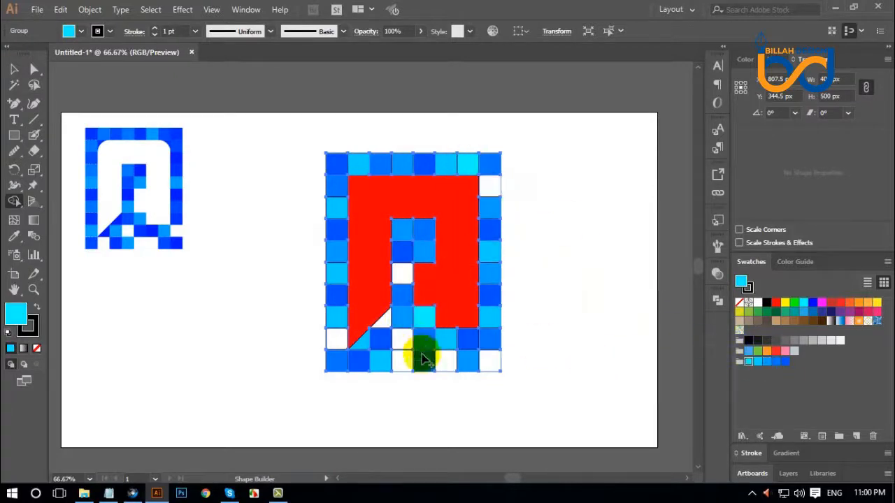
# Color the bottom row's fourth cell darkest blue, and its fifth cell and the cell above the fourth second-lightest blue.
pyautogui.click(786, 361)
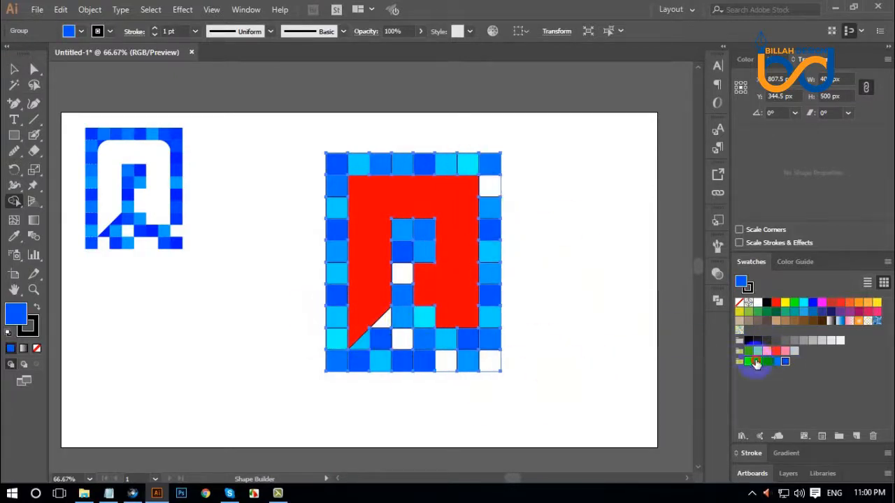
pyautogui.click(757, 363)
pyautogui.click(424, 361)
pyautogui.click(400, 340)
# Color the small triangle beside the diagonal, the white stem cell and the lower-right corner cell with the middle blue.
pyautogui.click(767, 362)
pyautogui.click(386, 322)
pyautogui.click(403, 274)
pyautogui.click(491, 363)
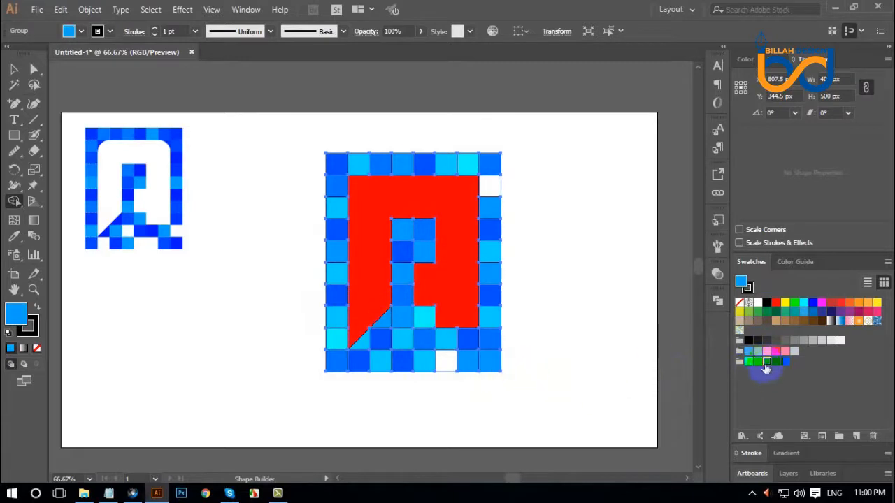
# Color the bottom row's seventh cell second-darkest blue, and its sixth cell and the right column's second cell second-lightest blue.
pyautogui.click(776, 362)
pyautogui.click(468, 361)
pyautogui.click(757, 363)
pyautogui.click(447, 362)
pyautogui.click(490, 186)
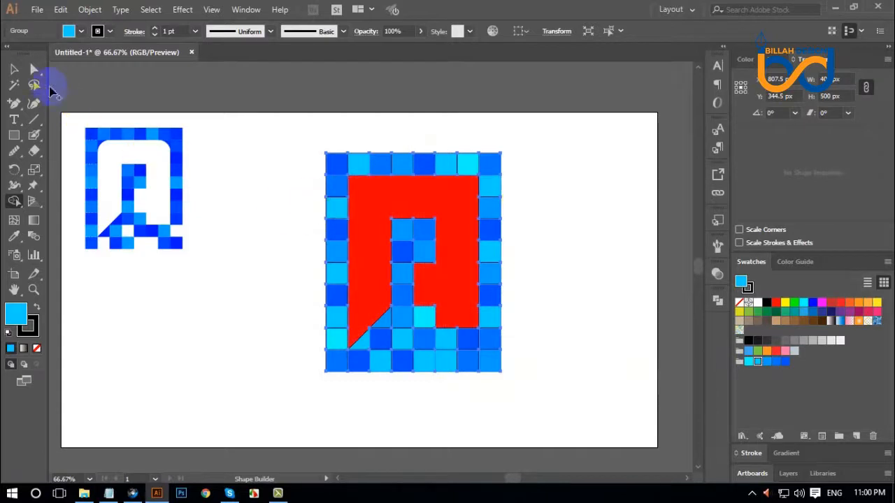
# Select the whole colored grid artwork, set its stroke to None and deselect.
pyautogui.click(16, 68)
pyautogui.click(223, 273)
pyautogui.moveTo(244, 136); pyautogui.dragTo(556, 403)
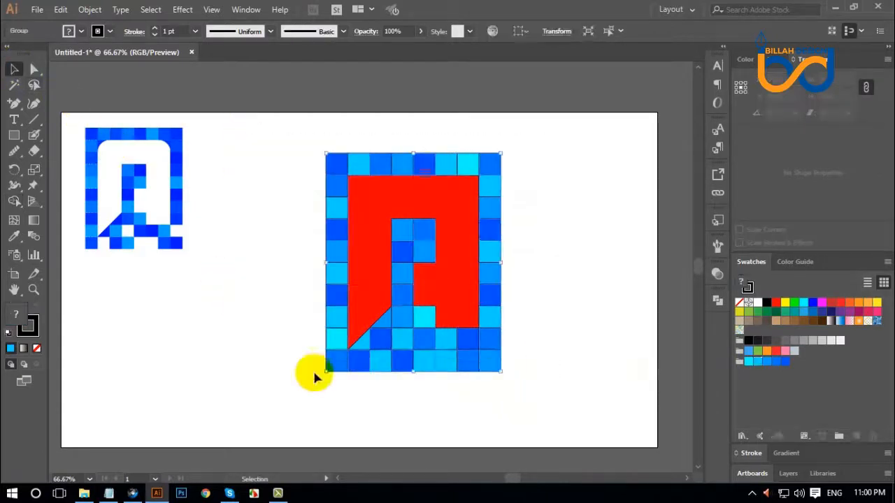
pyautogui.click(38, 329)
pyautogui.click(37, 349)
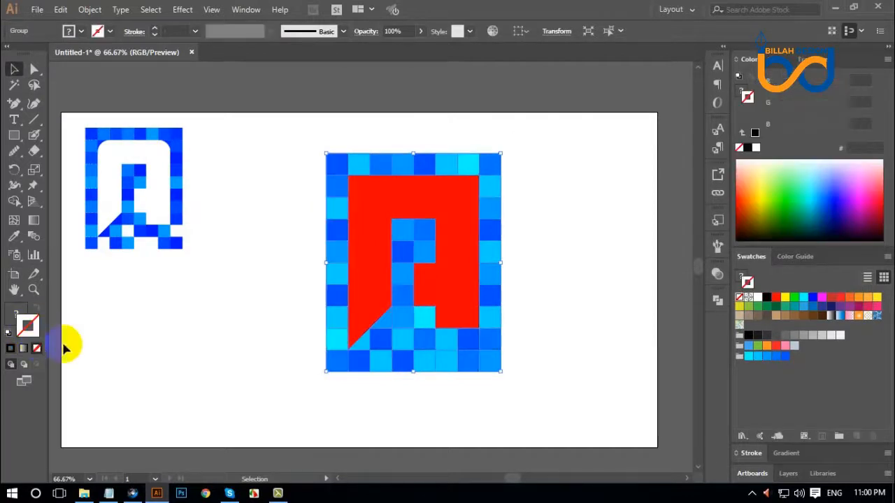
pyautogui.click(158, 328)
# Ungroup the colored grid artwork and deselect it.
pyautogui.click(383, 220)
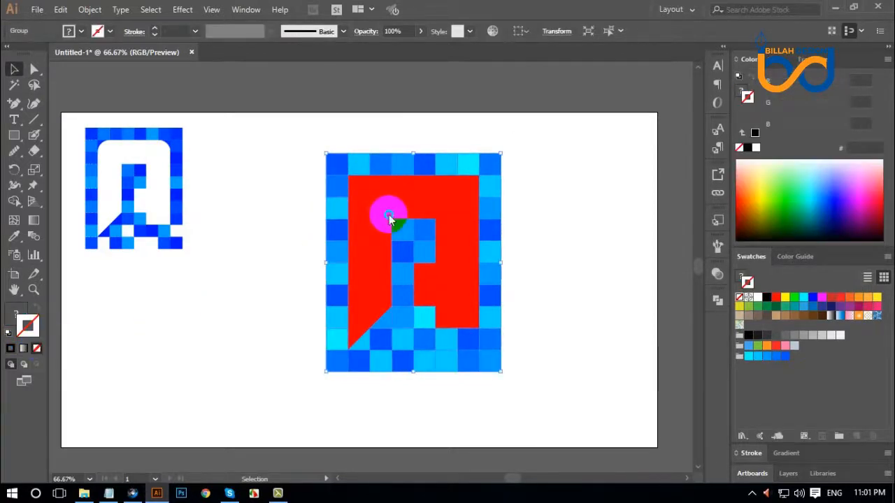
pyautogui.rightClick(389, 215)
pyautogui.click(426, 320)
pyautogui.click(564, 336)
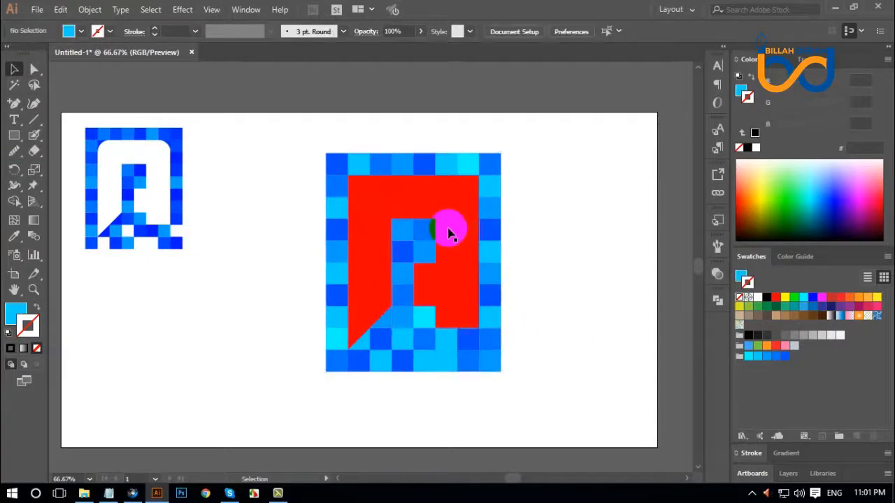
# Ungroup the remaining group that ties the red letter to its row of blue cells.
pyautogui.moveTo(453, 227); pyautogui.dragTo(271, 282)
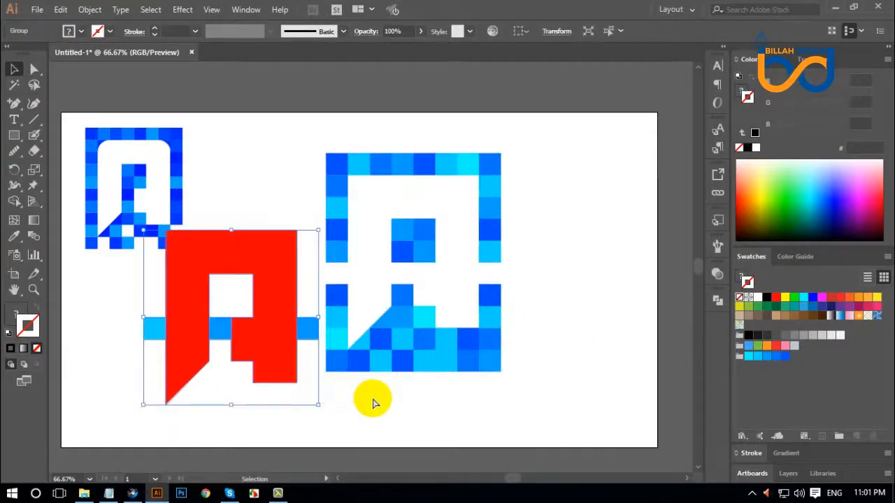
pyautogui.hotkey('ctrl', 'z')
pyautogui.rightClick(550, 207)
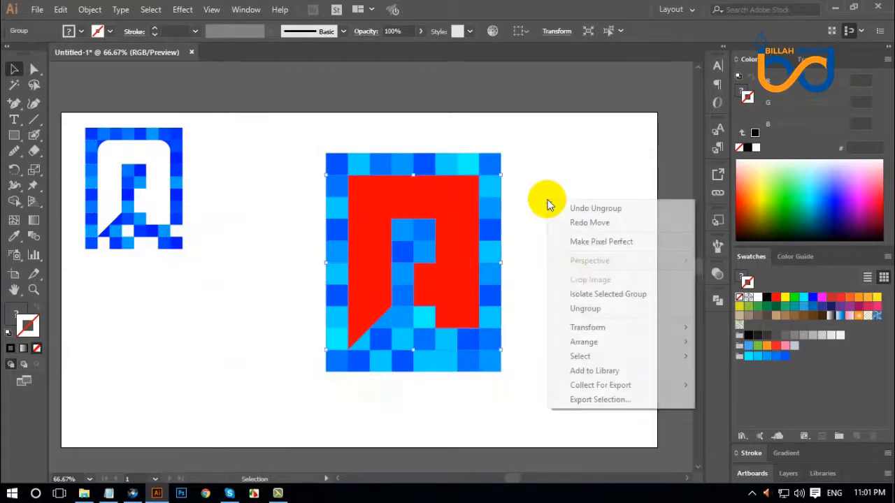
pyautogui.click(580, 310)
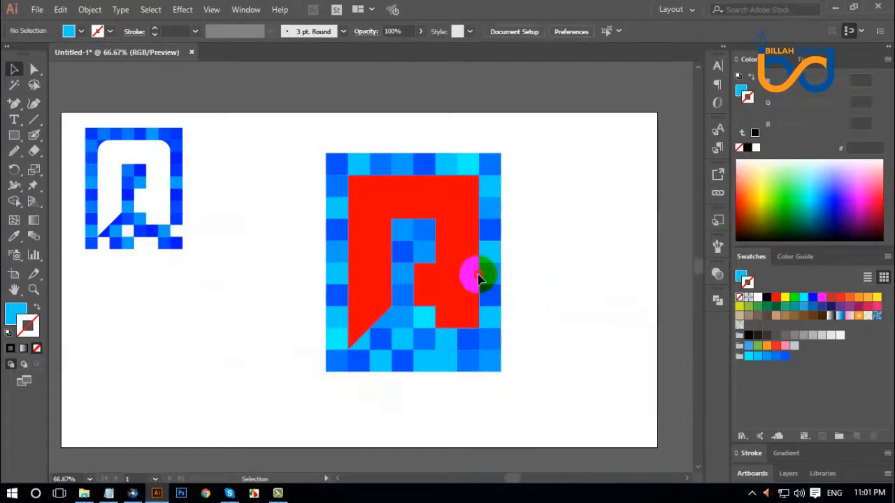
# Move the red letter shape out of the grid and delete it.
pyautogui.moveTo(480, 283); pyautogui.dragTo(668, 257)
pyautogui.moveTo(570, 272); pyautogui.dragTo(580, 248)
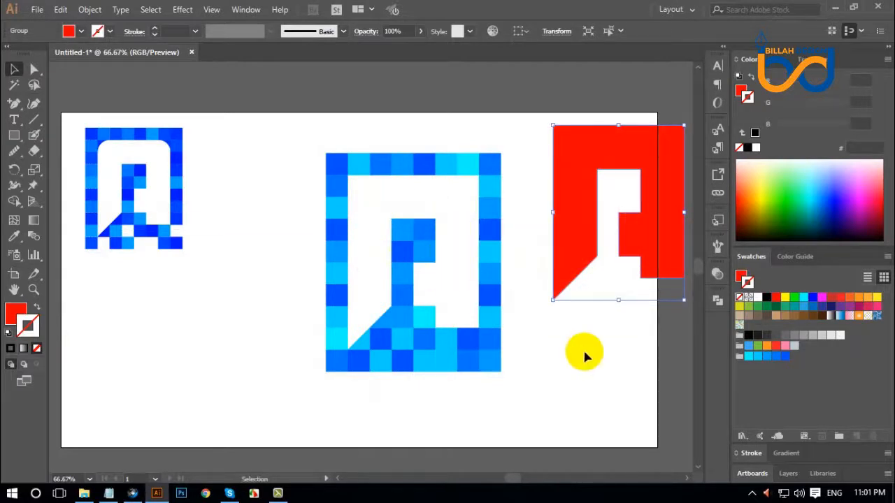
pyautogui.press('Delete')
pyautogui.moveTo(583, 350); pyautogui.dragTo(569, 343)
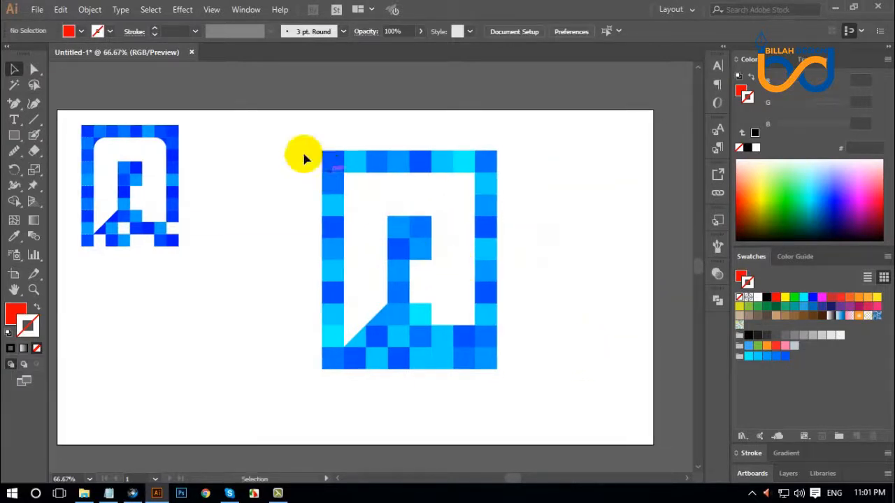
pyautogui.moveTo(282, 126); pyautogui.dragTo(538, 387)
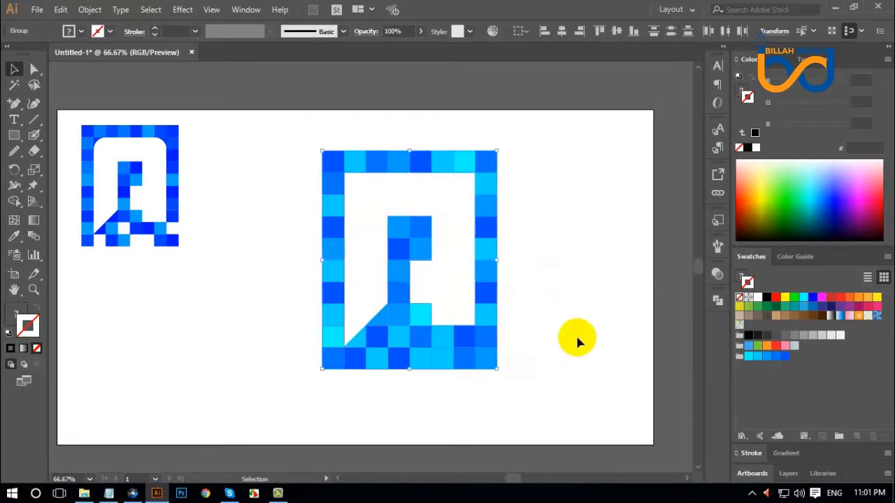
pyautogui.click(570, 343)
pyautogui.moveTo(569, 343); pyautogui.dragTo(570, 323)
pyautogui.moveTo(505, 240); pyautogui.dragTo(495, 228)
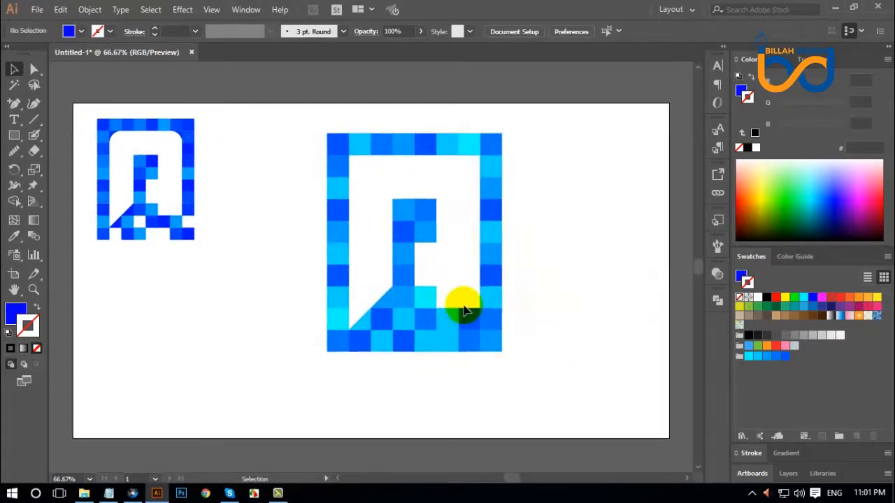
pyautogui.click(254, 238)
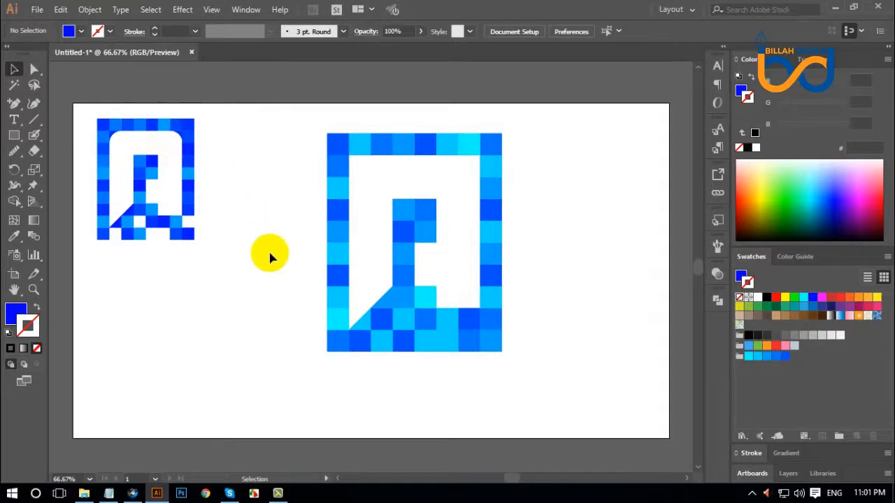
# Delete the bottom row's second, fifth and sixth cells and the fourth cell of the row above with the Direct Selection tool, matching the reference.
pyautogui.click(35, 70)
pyautogui.moveTo(356, 343); pyautogui.dragTo(368, 378)
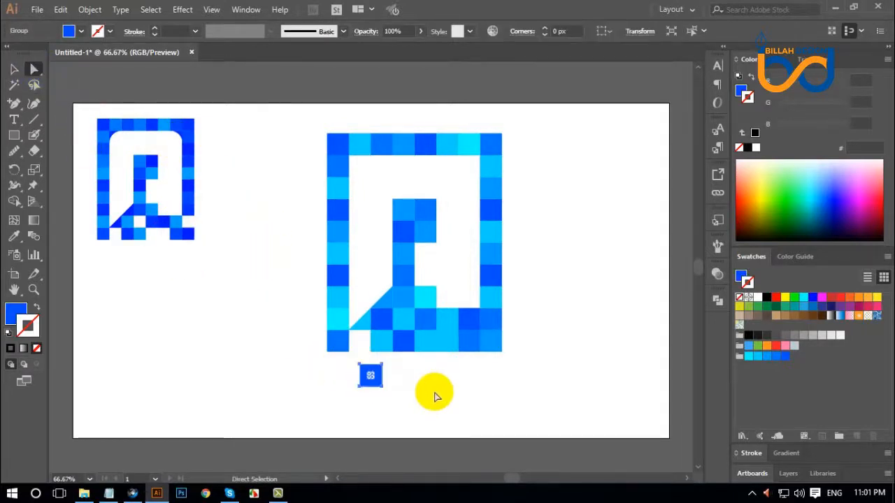
pyautogui.press('Delete')
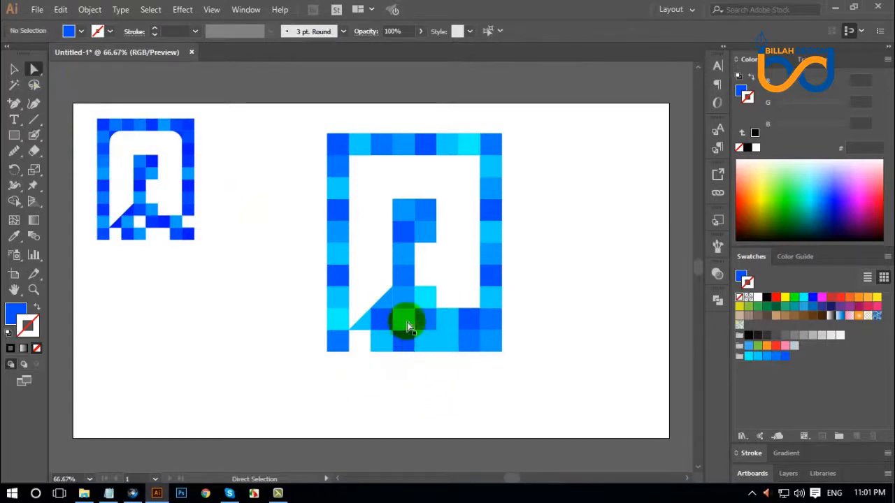
pyautogui.moveTo(408, 322); pyautogui.dragTo(496, 320)
pyautogui.click(553, 371)
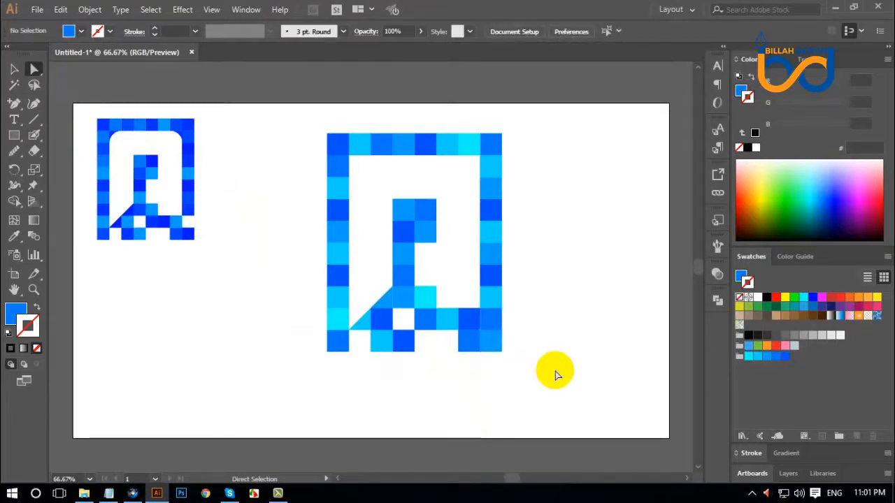
# Delete the rightmost cell of the second-lowest row by pulling it out of the grid, matching the reference.
pyautogui.moveTo(485, 314); pyautogui.dragTo(544, 347)
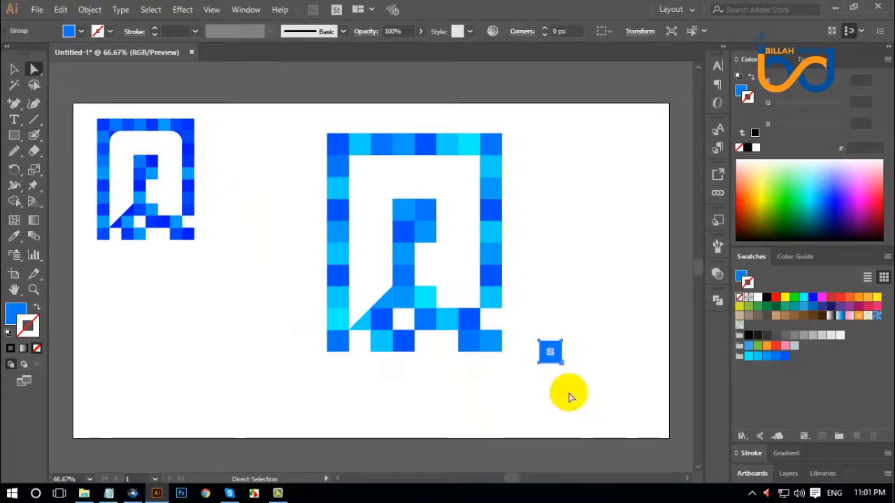
pyautogui.press('Delete')
# Duplicate the frame's top-left corner cell diagonally inward so the copy fits snugly into the frame's inner top-left corner.
pyautogui.scroll(1, 558, 256)
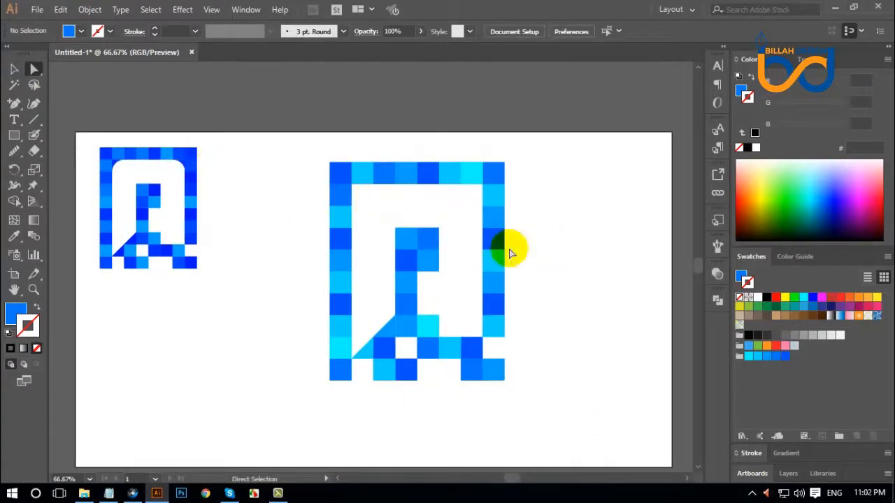
pyautogui.hotkey('ctrl', '+')
pyautogui.hotkey('ctrl', '+')
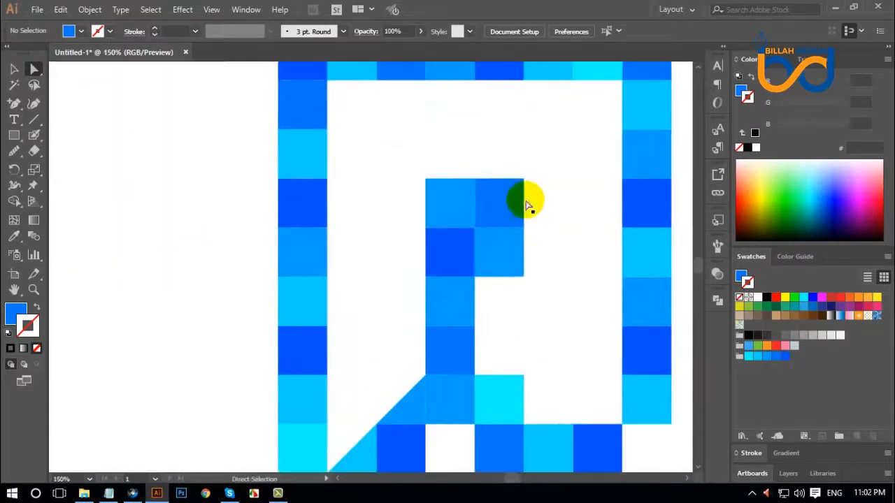
pyautogui.moveTo(512, 147); pyautogui.dragTo(478, 238)
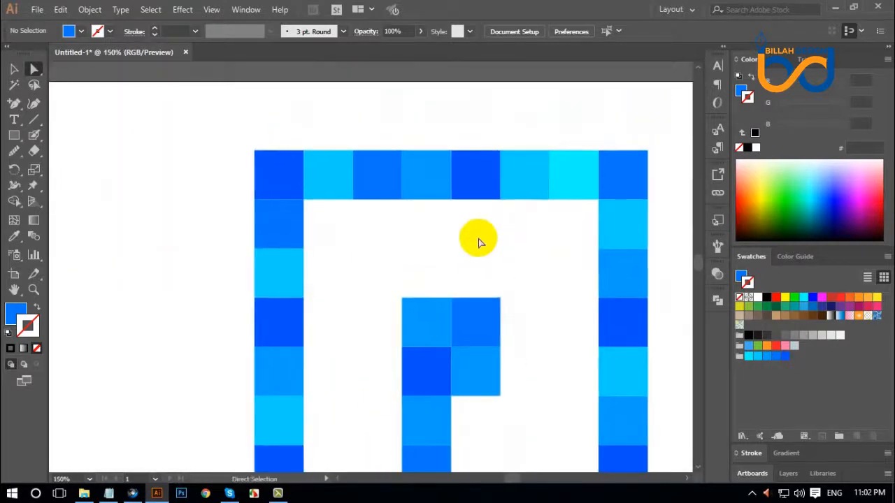
pyautogui.hotkey('ctrl', '+')
pyautogui.moveTo(382, 212); pyautogui.dragTo(348, 244)
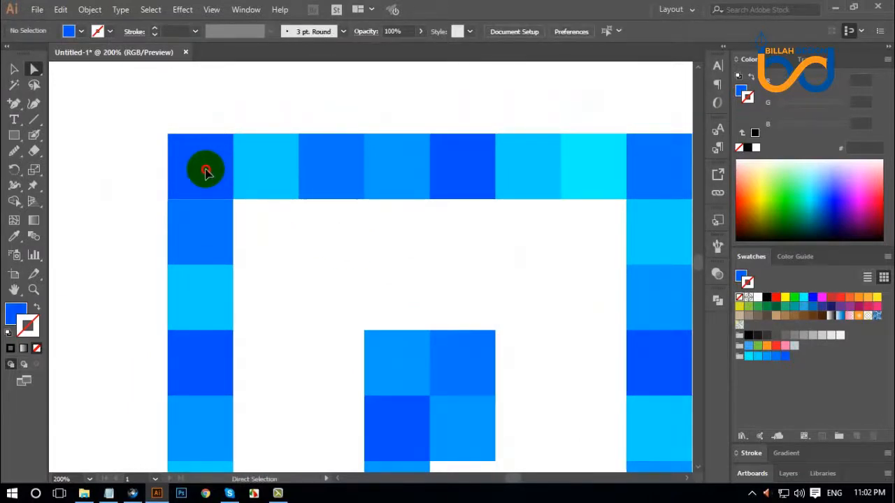
pyautogui.moveTo(205, 172); pyautogui.dragTo(270, 235)
pyautogui.moveTo(249, 282); pyautogui.dragTo(273, 247)
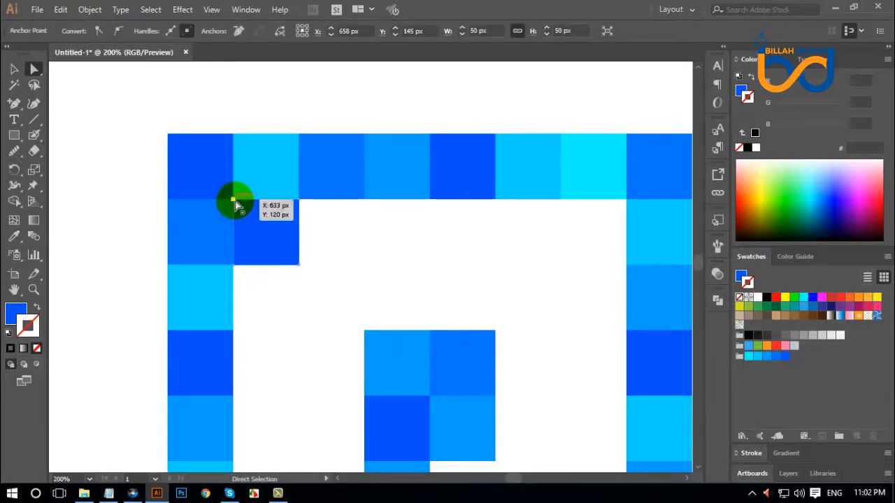
# Round only the copied cell's top-left corner to 50 px, making it a quarter circle.
pyautogui.click(236, 202)
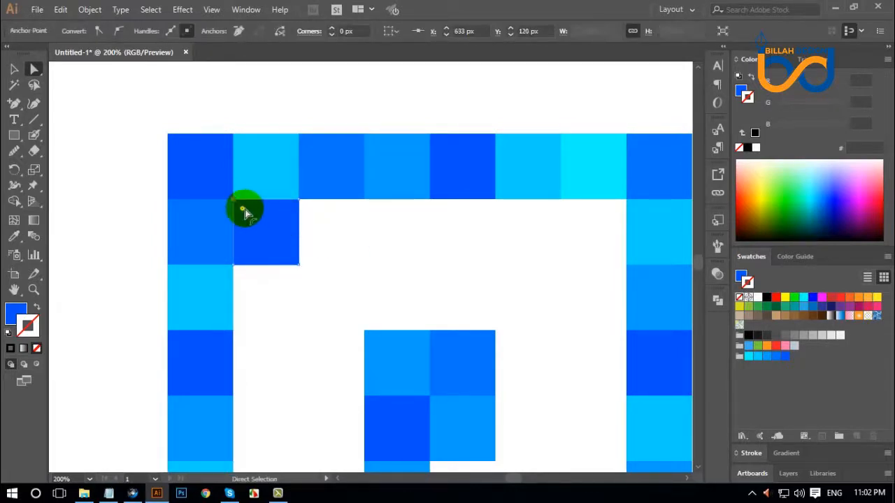
pyautogui.moveTo(243, 212); pyautogui.dragTo(380, 280)
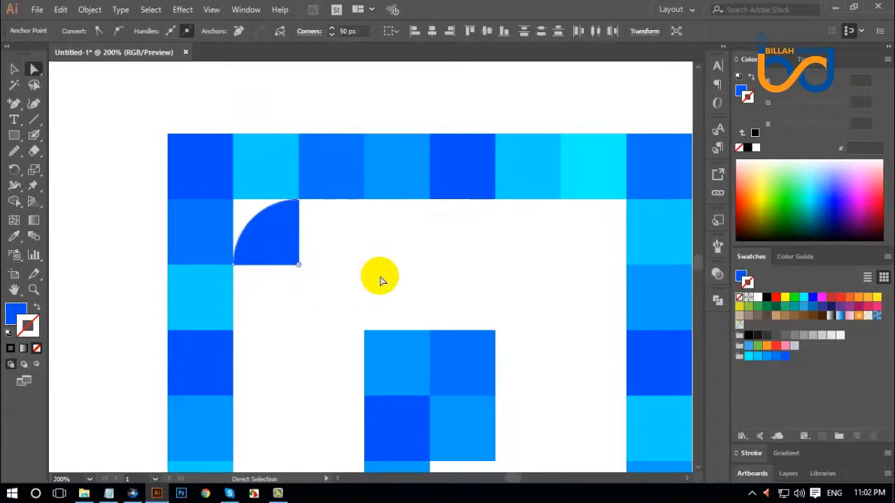
pyautogui.click(379, 280)
# Fill the gap between the quarter circle and the frame corner with Shape Builder, and delete the quarter circle.
pyautogui.moveTo(129, 107); pyautogui.dragTo(314, 291)
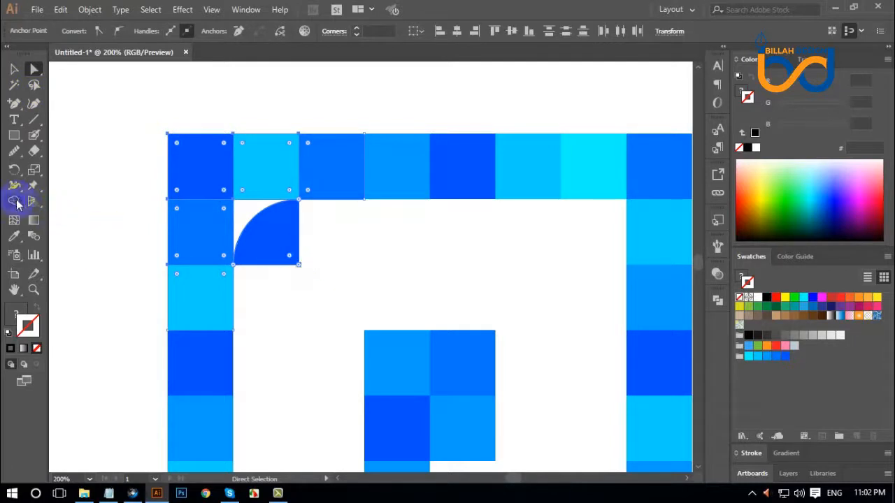
pyautogui.click(15, 202)
pyautogui.click(244, 214)
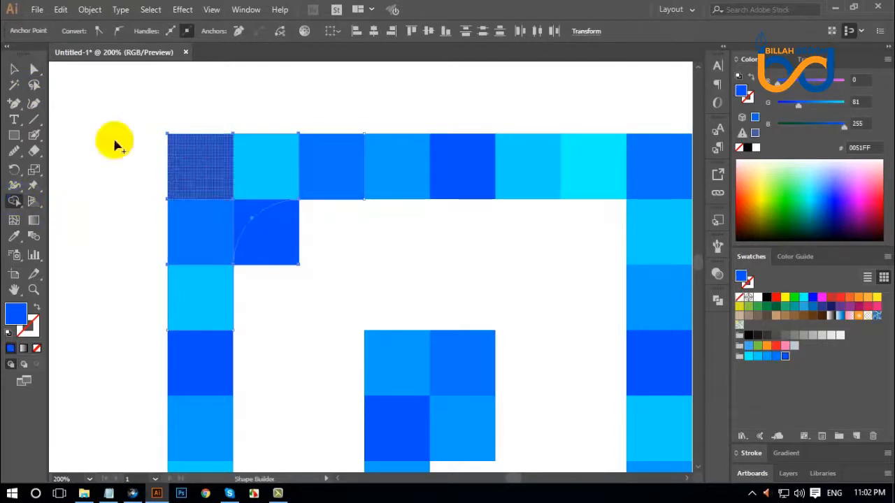
pyautogui.click(33, 69)
pyautogui.click(91, 150)
pyautogui.moveTo(261, 230); pyautogui.dragTo(297, 262)
pyautogui.press('Delete')
# Duplicate the frame's top-right corner cell diagonally inward into the frame's inner top-right corner.
pyautogui.press('space')
pyautogui.moveTo(502, 266); pyautogui.dragTo(330, 281)
pyautogui.moveTo(491, 191); pyautogui.dragTo(432, 260)
pyautogui.click(410, 316)
pyautogui.moveTo(409, 316); pyautogui.dragTo(440, 263)
# Round the top-right corner of the second copied cell fully into a quarter circle.
pyautogui.click(458, 223)
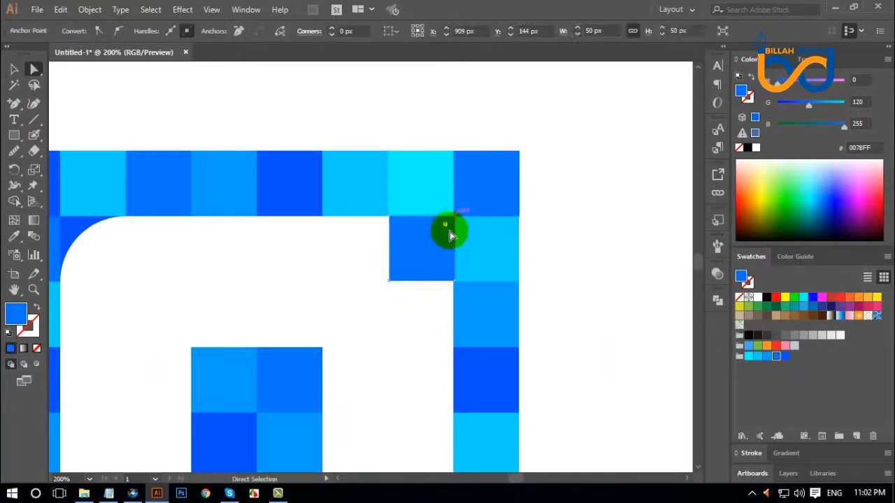
pyautogui.moveTo(446, 224); pyautogui.dragTo(553, 118)
pyautogui.click(409, 352)
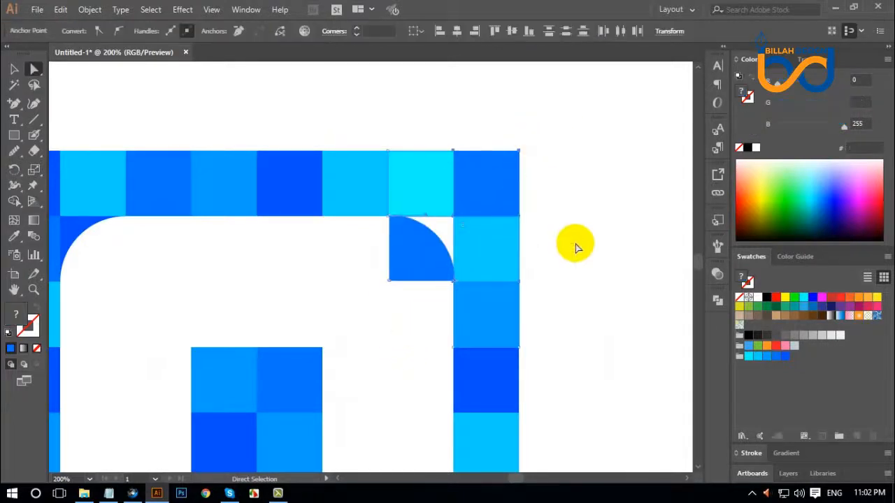
# Nudge the right quarter circle until its edges snap exactly to the neighboring frame cells.
pyautogui.click(598, 263)
pyautogui.hotkey('ctrl', '=')
pyautogui.hotkey('ctrl', '=')
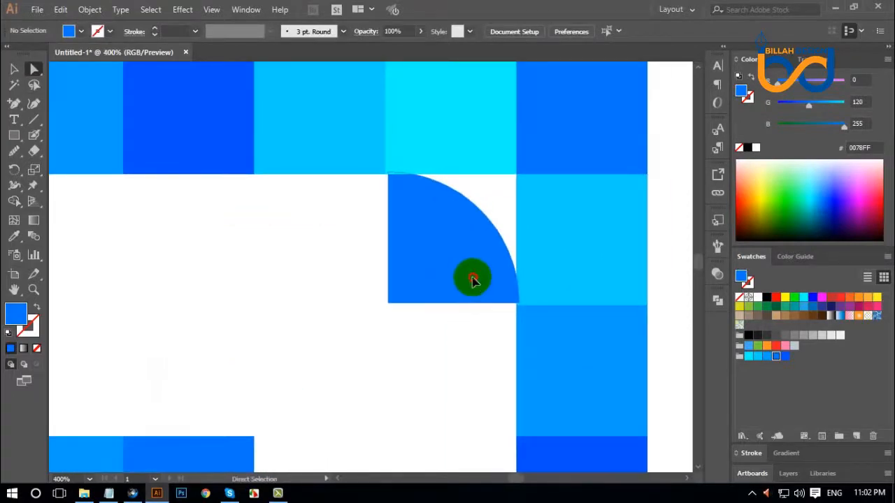
pyautogui.moveTo(473, 281); pyautogui.dragTo(470, 282)
pyautogui.keyDown('shift'); pyautogui.click(478, 359); pyautogui.keyUp('shift')
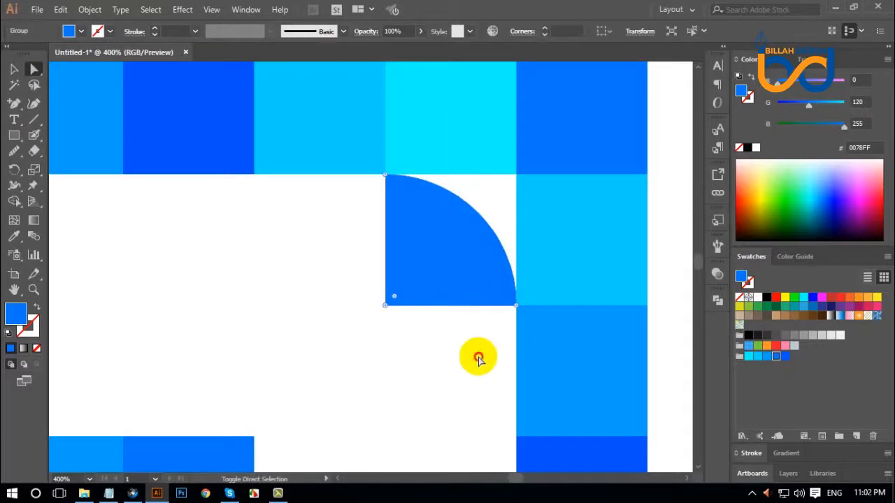
pyautogui.moveTo(465, 365); pyautogui.dragTo(437, 373)
# Fill the gap at the inner top-right corner with Shape Builder and remove the right quarter circle.
pyautogui.click(353, 367)
pyautogui.moveTo(340, 374); pyautogui.dragTo(549, 145)
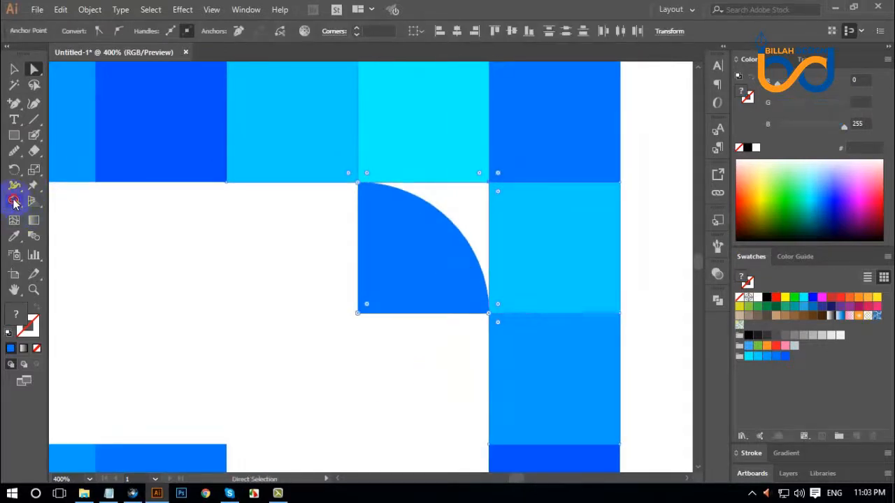
pyautogui.click(14, 202)
pyautogui.moveTo(456, 205); pyautogui.dragTo(376, 194)
pyautogui.press('a')
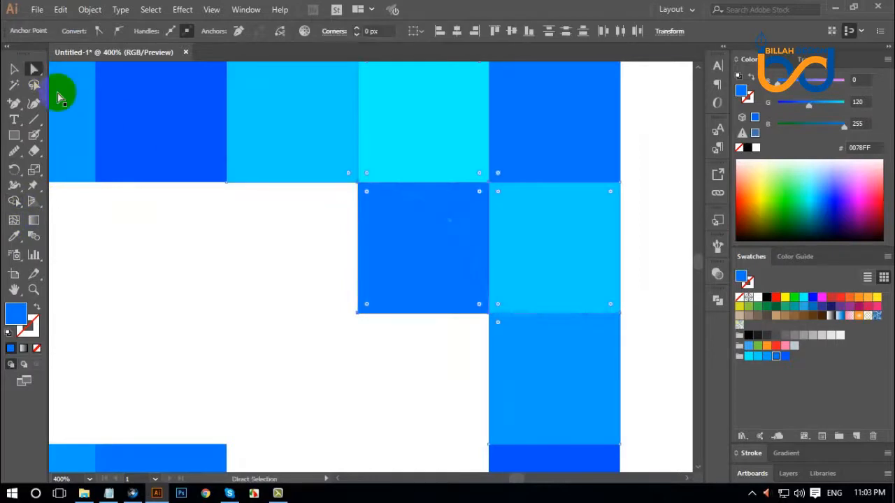
pyautogui.moveTo(378, 242); pyautogui.dragTo(320, 286)
pyautogui.press('Delete')
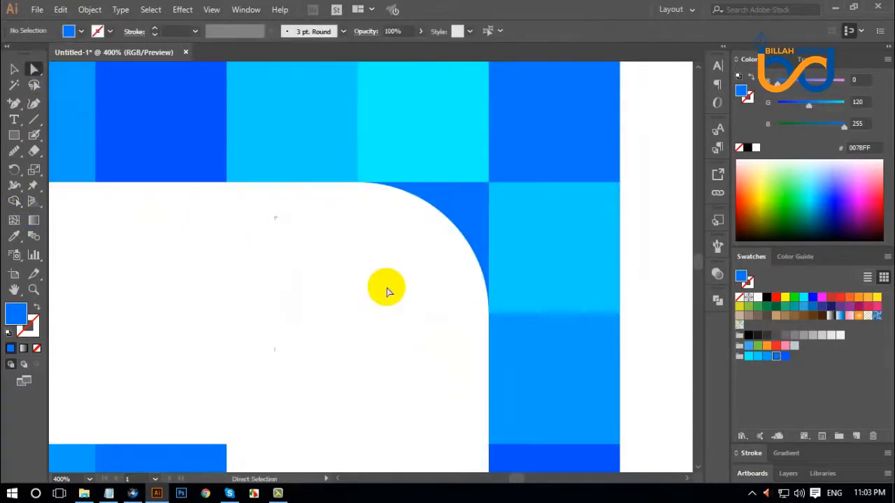
# Examine the whole recreated logo with its rounded inner corners beside the reference.
pyautogui.hotkey('ctrl', '-')
pyautogui.hotkey('ctrl', '-')
pyautogui.hotkey('ctrl', '-')
pyautogui.hotkey('ctrl', '-')
pyautogui.hotkey('ctrl', '-')
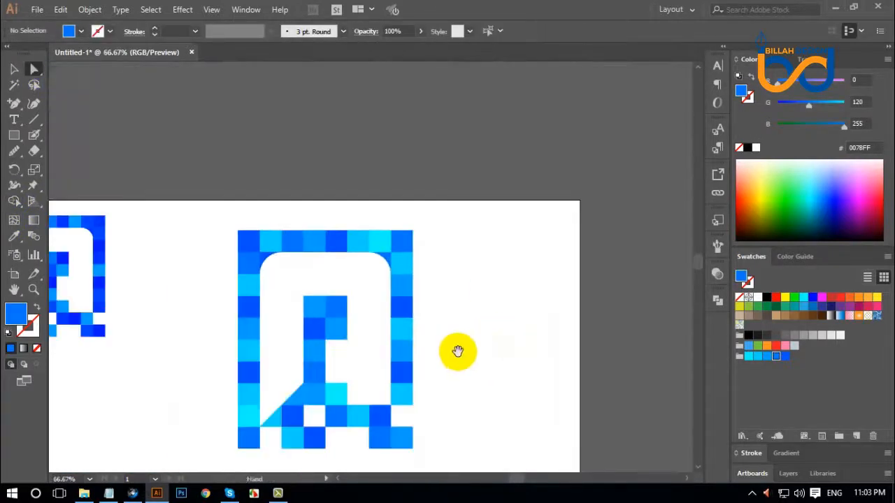
pyautogui.moveTo(457, 352); pyautogui.dragTo(529, 306)
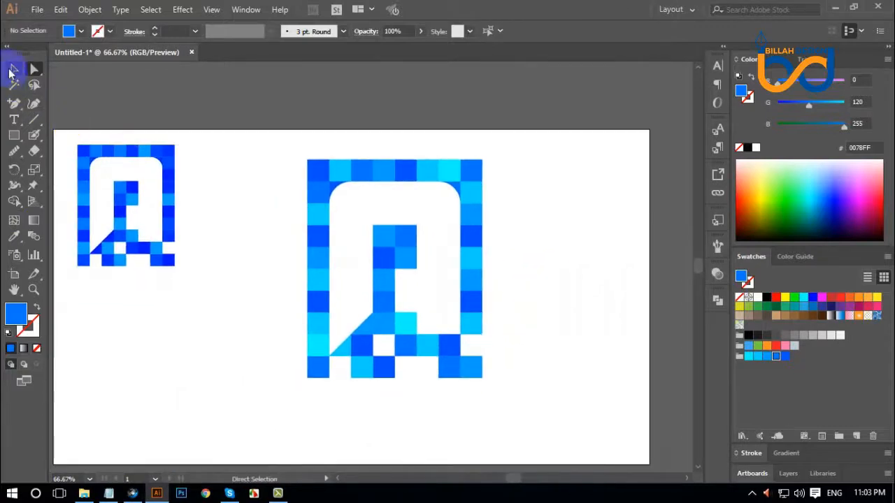
pyautogui.click(402, 184)
pyautogui.click(474, 283)
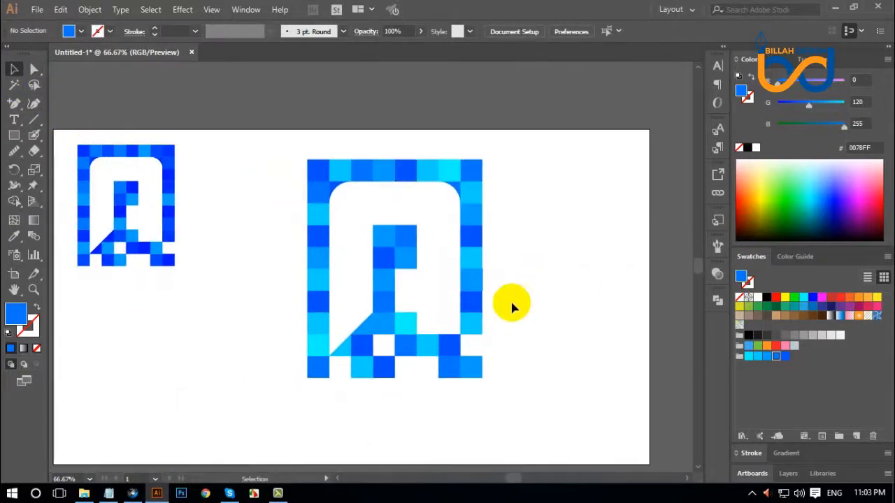
pyautogui.click(522, 310)
pyautogui.click(404, 264)
pyautogui.click(561, 326)
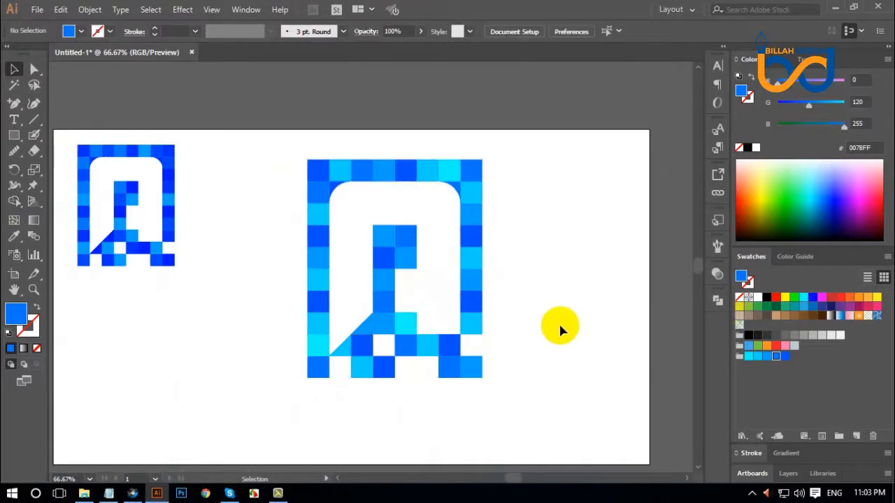
# Move the small reference logo off the artboard, beyond its top-left corner.
pyautogui.hotkey('ctrl', '-')
pyautogui.moveTo(499, 303); pyautogui.dragTo(507, 301)
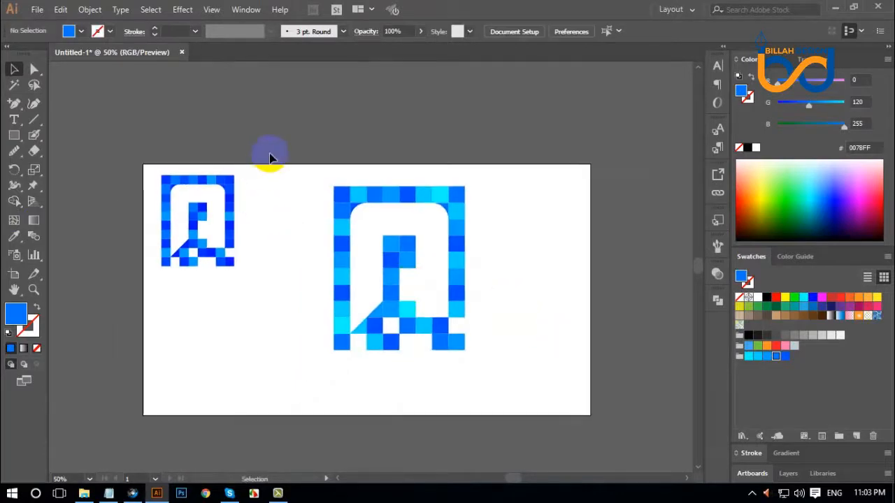
pyautogui.moveTo(268, 155); pyautogui.dragTo(150, 281)
pyautogui.moveTo(193, 251); pyautogui.dragTo(92, 142)
pyautogui.click(223, 237)
pyautogui.moveTo(232, 240); pyautogui.dragTo(236, 240)
# Group the entire recreated logo, place a duplicate to its left, and select the original on the right.
pyautogui.moveTo(275, 171); pyautogui.dragTo(498, 353)
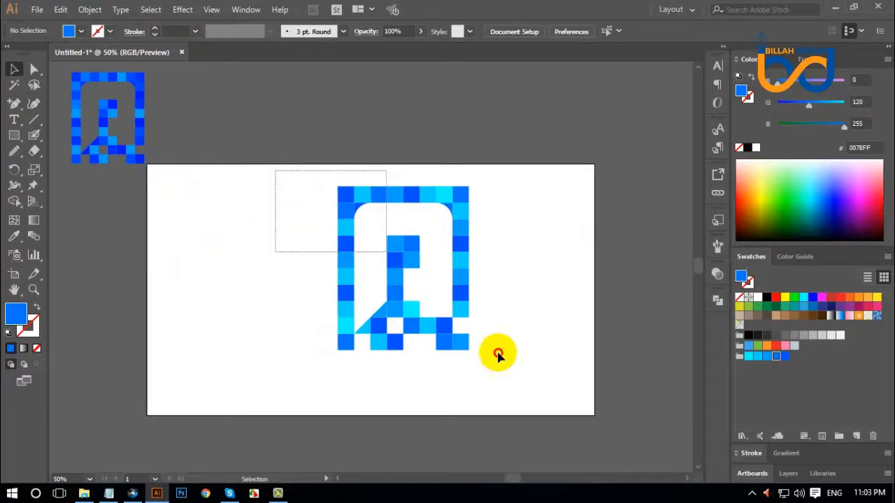
pyautogui.moveTo(498, 353); pyautogui.dragTo(481, 367)
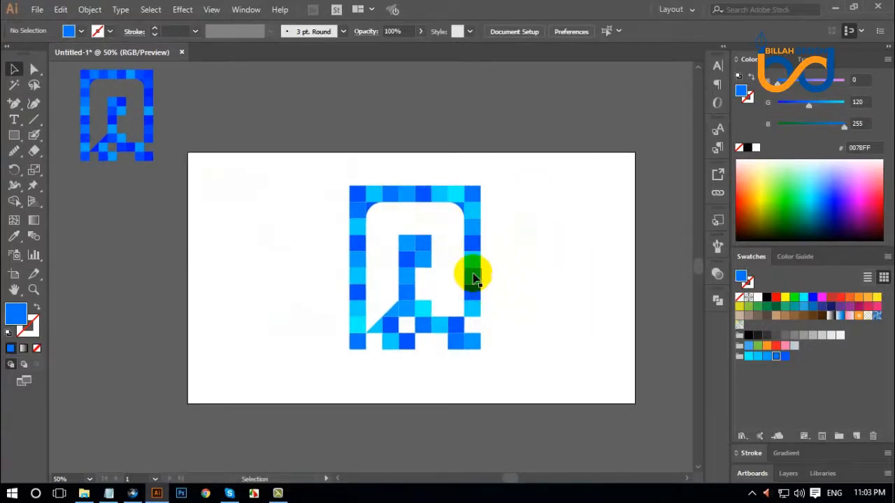
pyautogui.moveTo(472, 275); pyautogui.dragTo(320, 273)
pyautogui.click(525, 301)
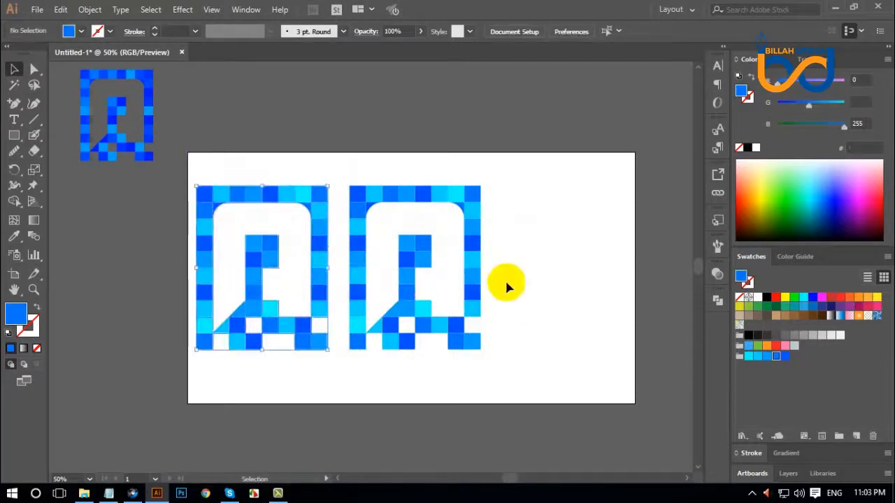
pyautogui.click(478, 250)
pyautogui.press('space')
pyautogui.moveTo(538, 280); pyautogui.dragTo(524, 276)
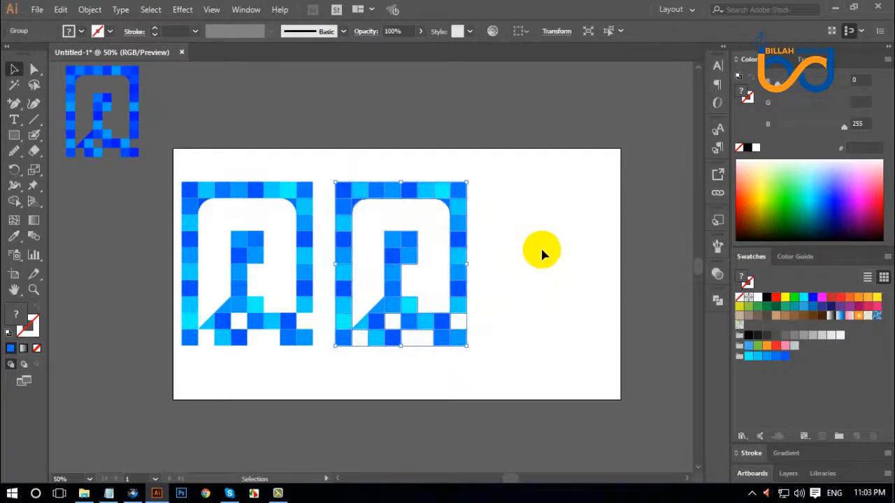
# Try recoloring the right logo with Recolor Artwork by shifting the hues of its two lightest blues, the second to 255°.
pyautogui.click(495, 33)
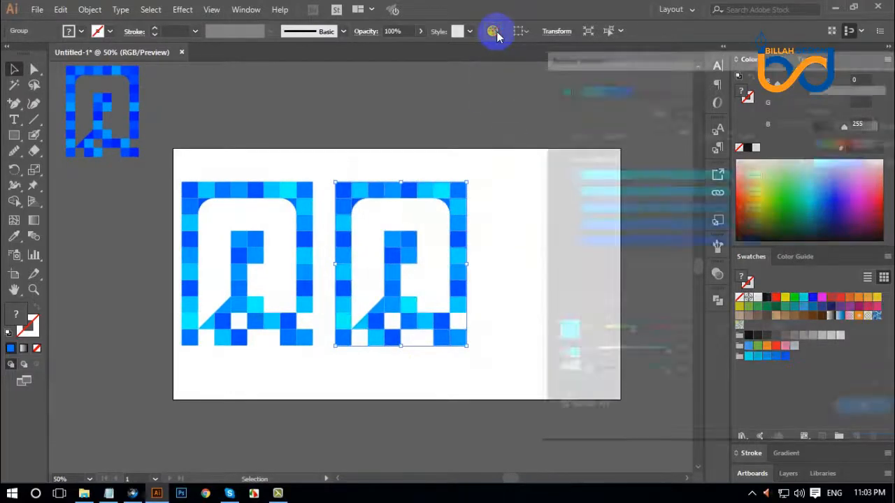
pyautogui.moveTo(728, 55); pyautogui.dragTo(669, 52)
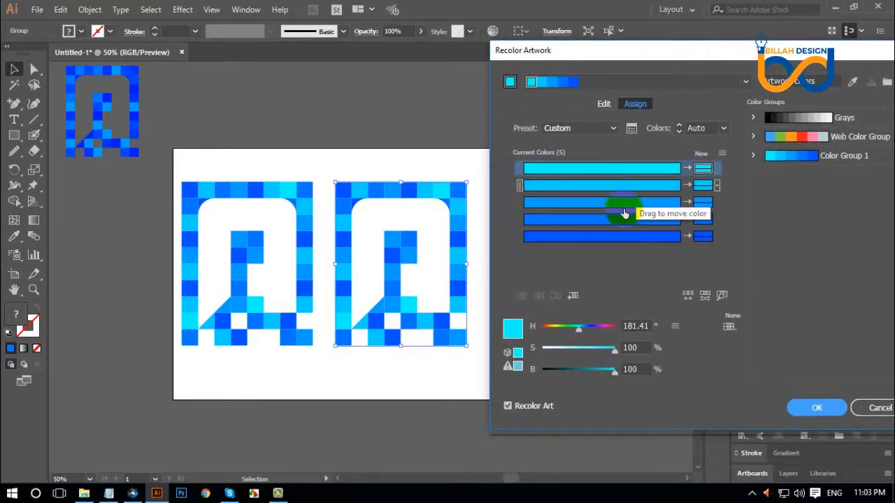
pyautogui.click(607, 168)
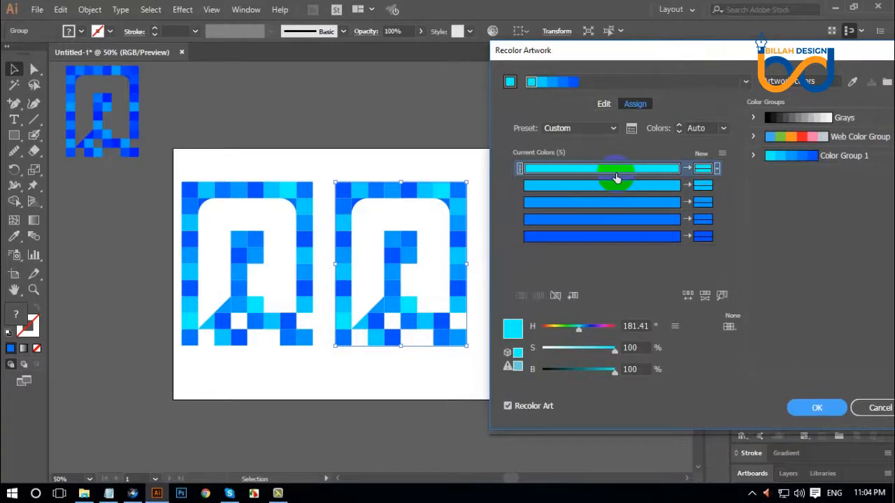
pyautogui.moveTo(615, 178); pyautogui.dragTo(635, 200)
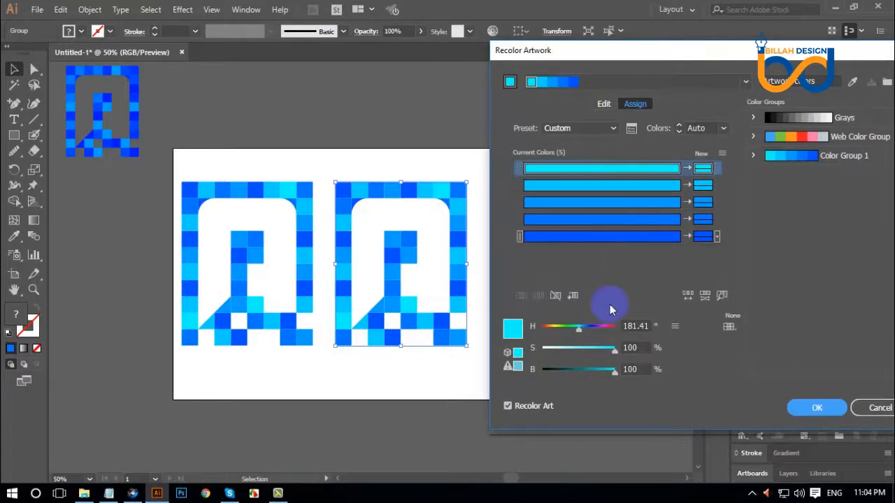
pyautogui.moveTo(580, 328); pyautogui.dragTo(598, 327)
pyautogui.click(605, 186)
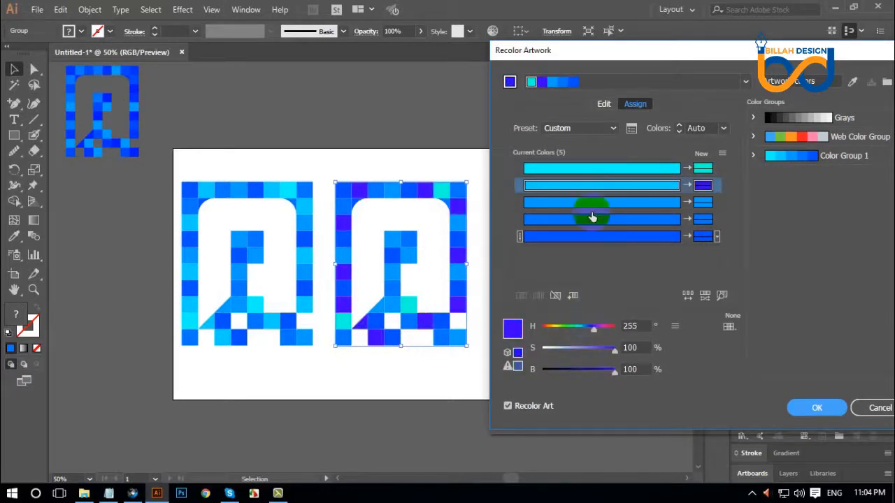
pyautogui.moveTo(592, 207); pyautogui.dragTo(668, 199)
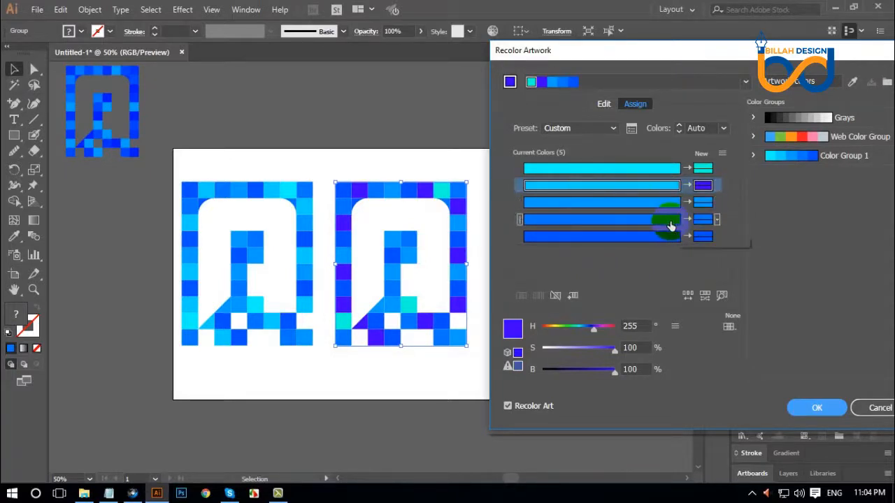
pyautogui.click(604, 105)
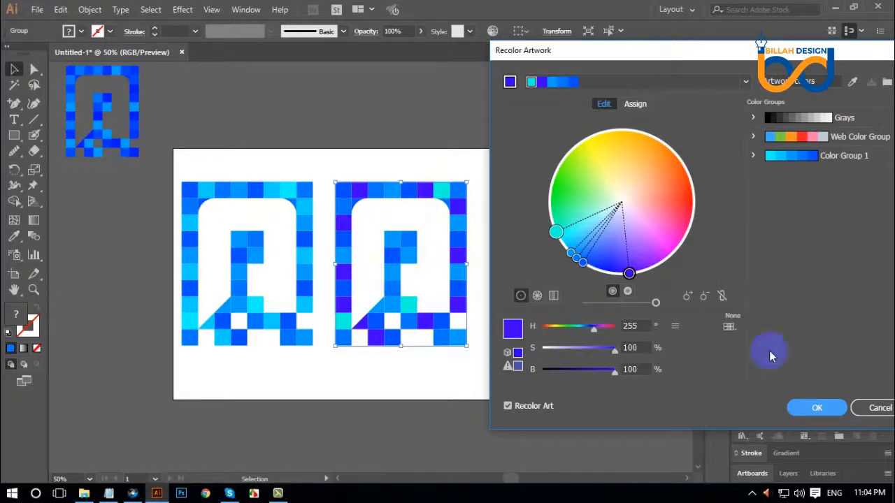
pyautogui.click(874, 409)
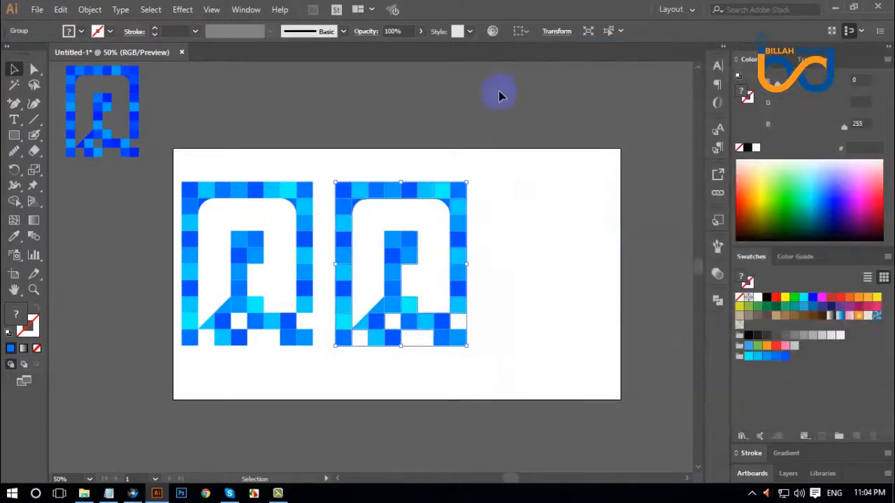
# Edit the right logo's colors in Recolor Artwork, slightly shifting its two darkest blues on the color wheel, the second darkest to hue 211.32°.
pyautogui.click(493, 30)
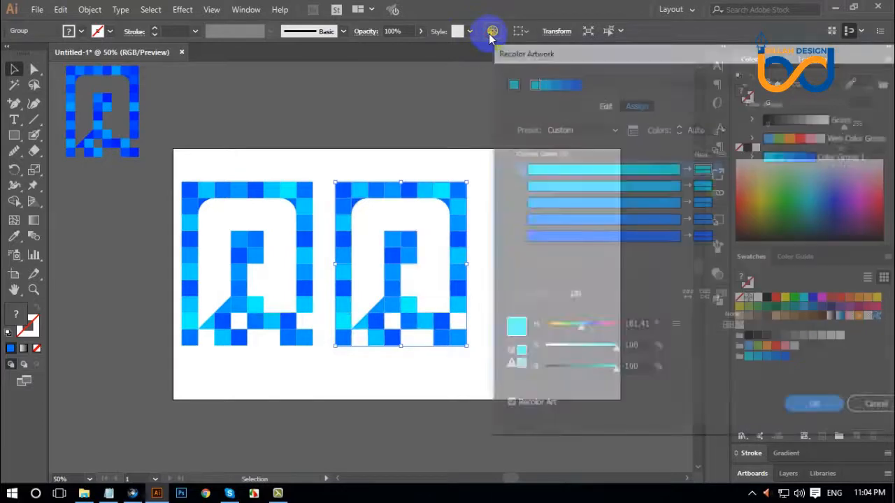
pyautogui.click(590, 101)
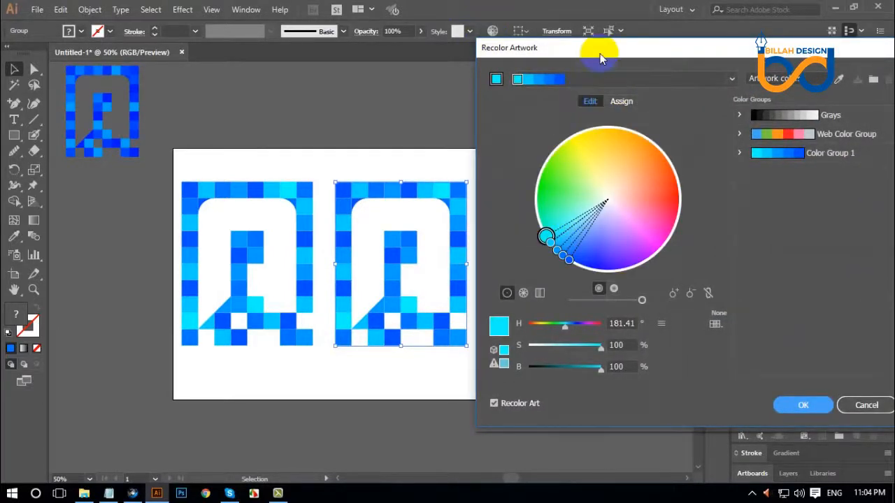
pyautogui.moveTo(600, 58); pyautogui.dragTo(613, 57)
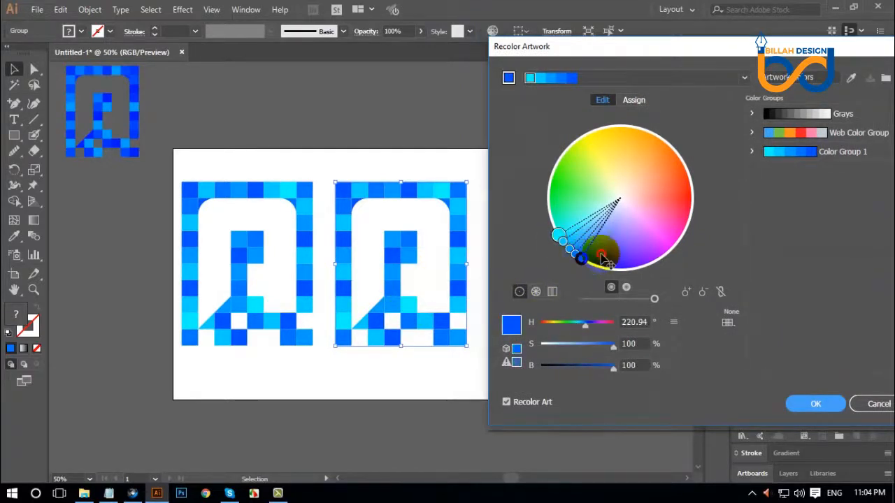
pyautogui.moveTo(579, 256)
pyautogui.mouseDown()
pyautogui.moveTo(669, 199)
pyautogui.moveTo(662, 174)
pyautogui.moveTo(622, 148)
pyautogui.moveTo(673, 178)
pyautogui.moveTo(644, 159)
pyautogui.moveTo(647, 169)
pyautogui.moveTo(592, 255)
pyautogui.moveTo(591, 271)
pyautogui.moveTo(585, 256)
pyautogui.moveTo(596, 201)
pyautogui.moveTo(622, 173)
pyautogui.moveTo(625, 191)
pyautogui.moveTo(578, 257)
pyautogui.moveTo(580, 271)
pyautogui.moveTo(581, 259)
pyautogui.mouseUp()
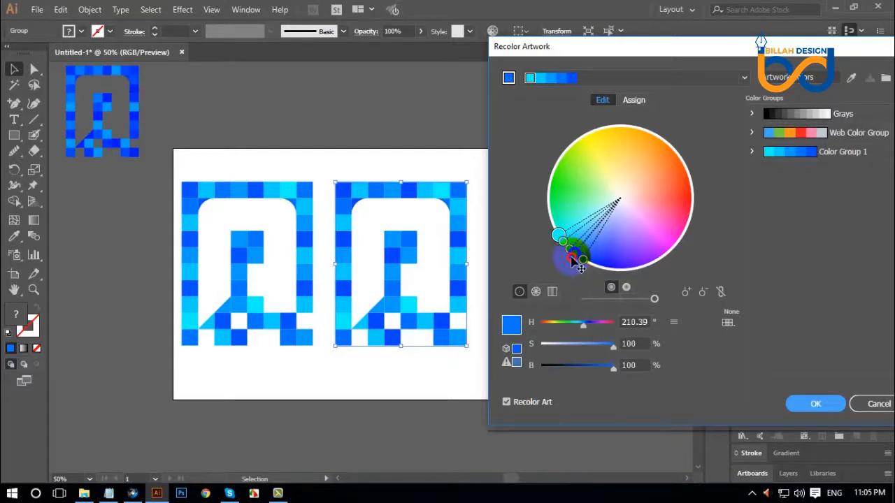
pyautogui.moveTo(577, 264); pyautogui.dragTo(575, 253)
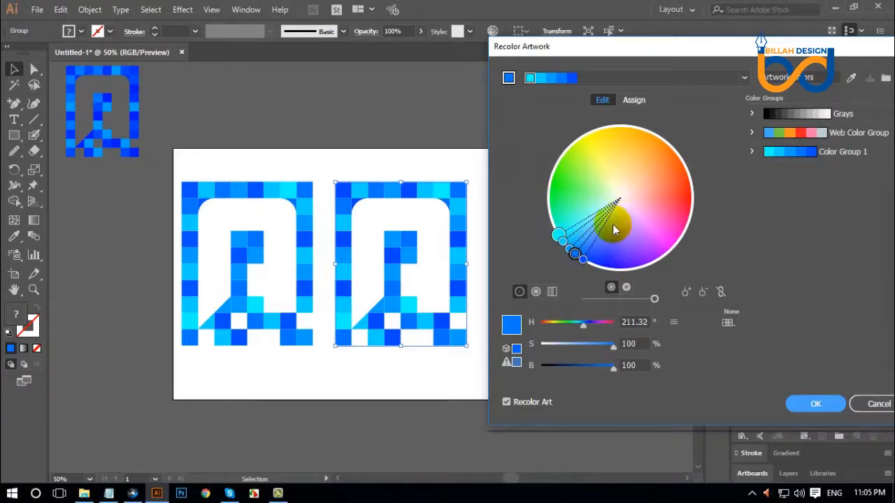
# Link the harmony colors, rotate them together to orange shades with the active color at hue 34.49°, and apply the recoloring.
pyautogui.click(722, 293)
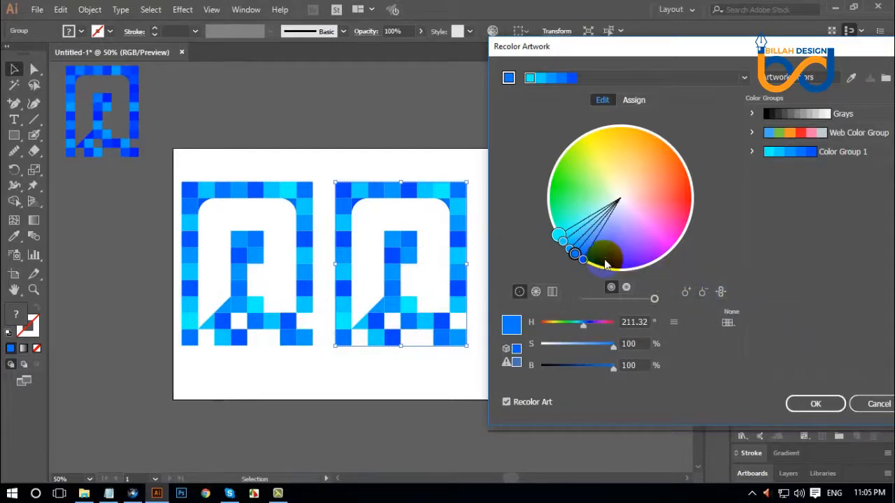
pyautogui.moveTo(582, 266); pyautogui.dragTo(549, 199)
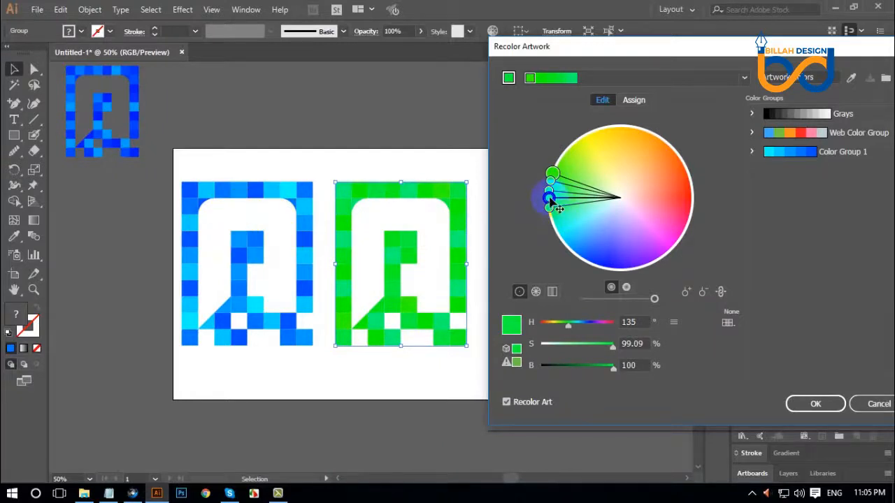
pyautogui.moveTo(550, 202); pyautogui.dragTo(661, 136)
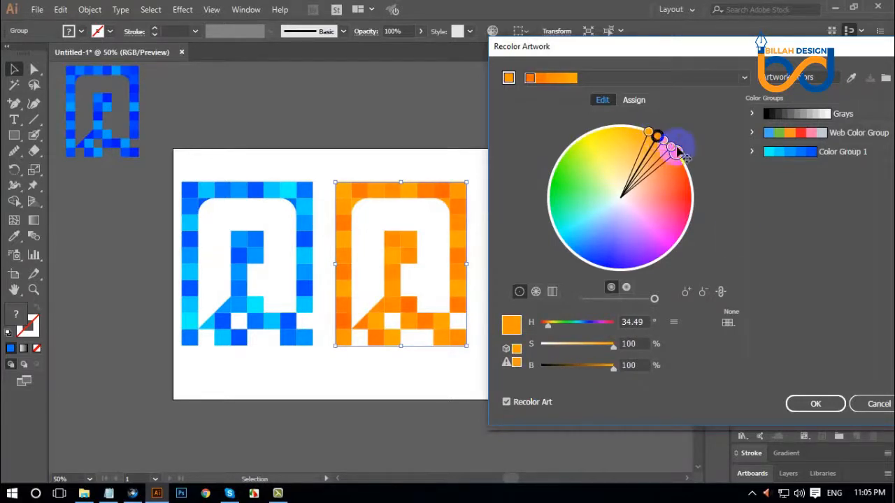
pyautogui.click(823, 408)
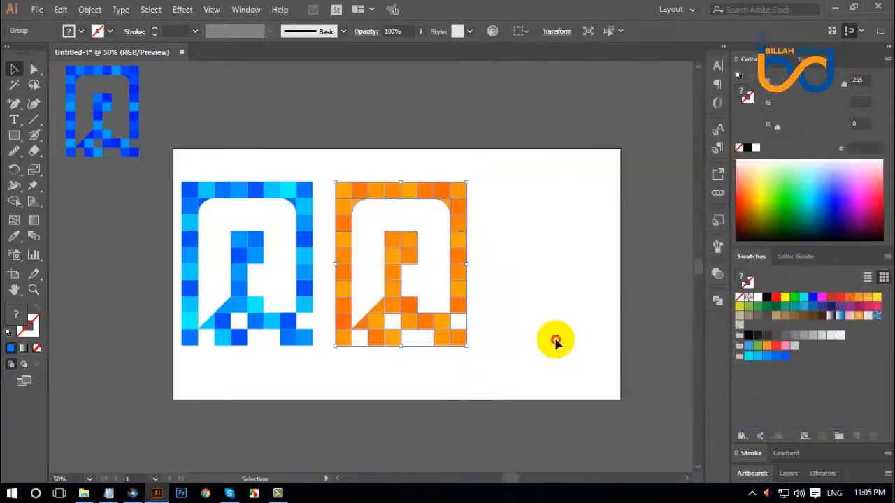
# Place a duplicate of the orange logo over the artboard's upper-right corner and select the original orange logo.
pyautogui.moveTo(461, 286); pyautogui.dragTo(650, 174)
pyautogui.click(470, 277)
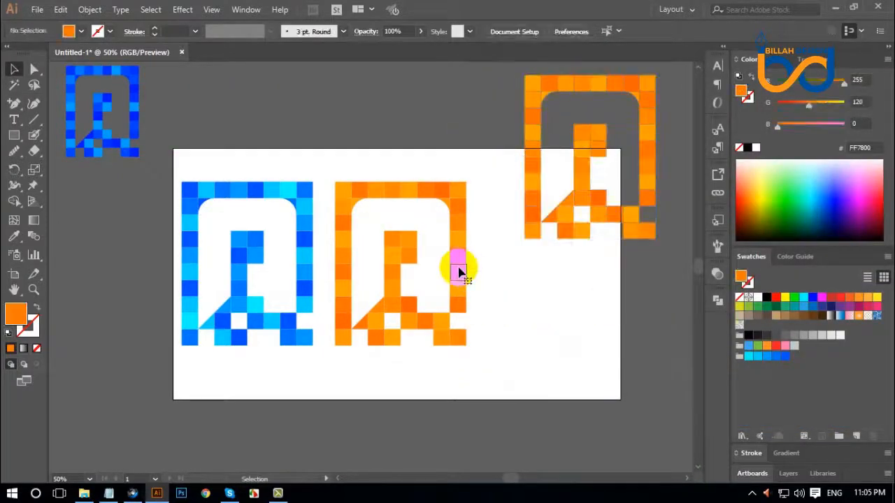
pyautogui.click(457, 266)
# Recolor the selected orange logo to light yellow shades with linked harmony colors, the base color at hue 41.37° and saturation 75.19%.
pyautogui.click(492, 32)
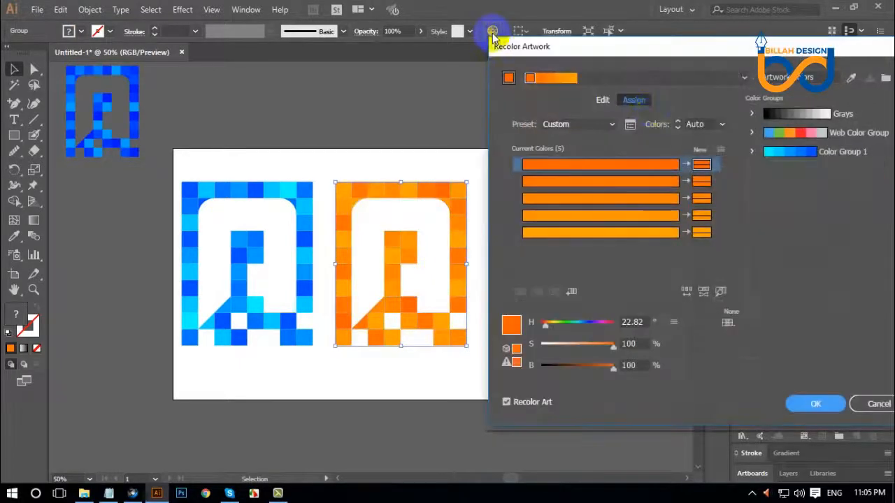
pyautogui.click(603, 100)
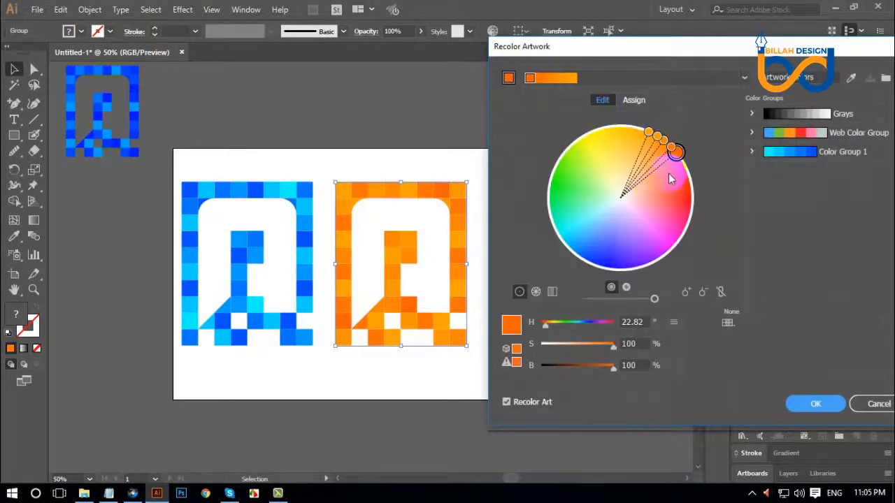
pyautogui.click(721, 292)
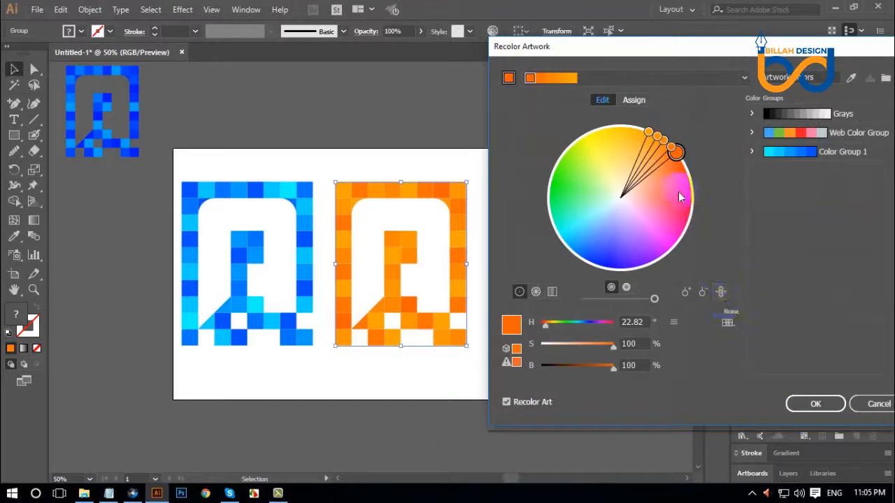
pyautogui.moveTo(675, 151)
pyautogui.mouseDown()
pyautogui.moveTo(696, 246)
pyautogui.moveTo(635, 276)
pyautogui.moveTo(622, 224)
pyautogui.moveTo(598, 206)
pyautogui.moveTo(608, 211)
pyautogui.moveTo(621, 181)
pyautogui.moveTo(646, 164)
pyautogui.moveTo(639, 156)
pyautogui.moveTo(649, 225)
pyautogui.moveTo(634, 145)
pyautogui.mouseUp()
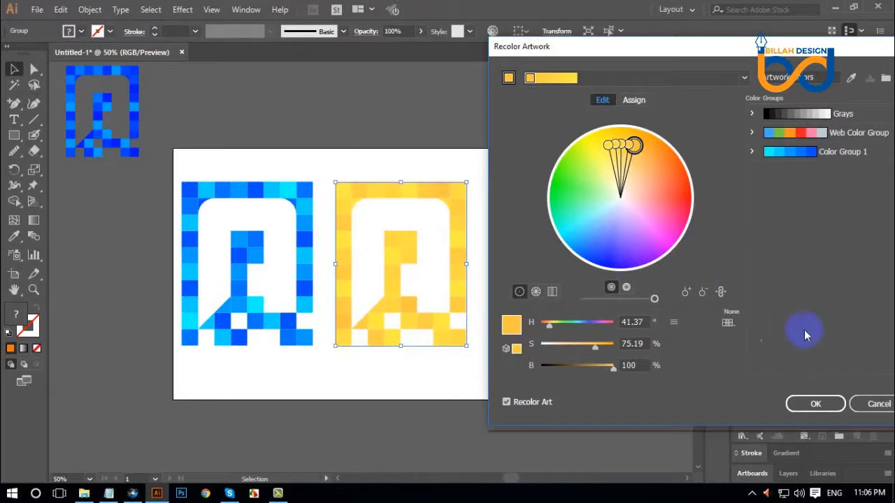
pyautogui.click(813, 403)
pyautogui.click(551, 350)
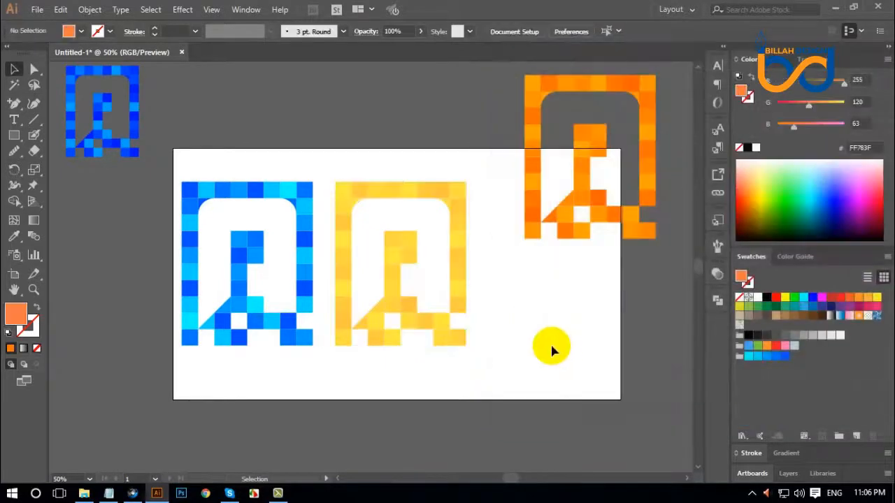
# Move the orange duplicate into line just right of the yellow logo, and delete the small reference logo outside the artboard.
pyautogui.hotkey('ctrl', '-')
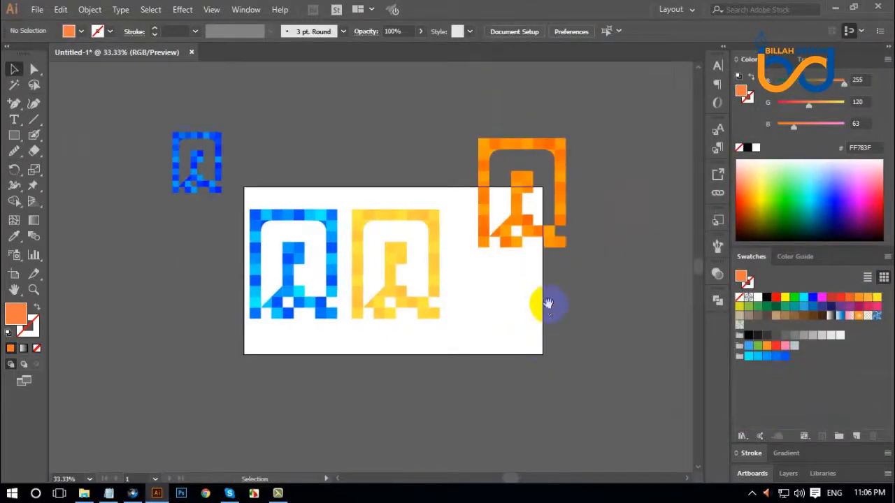
pyautogui.moveTo(521, 256); pyautogui.dragTo(536, 349)
pyautogui.click(519, 339)
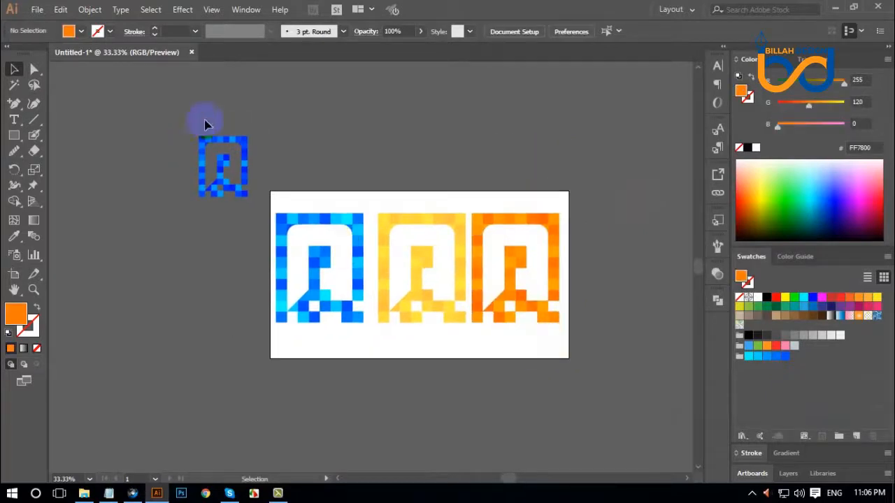
pyautogui.moveTo(208, 124); pyautogui.dragTo(233, 236)
pyautogui.press('Delete')
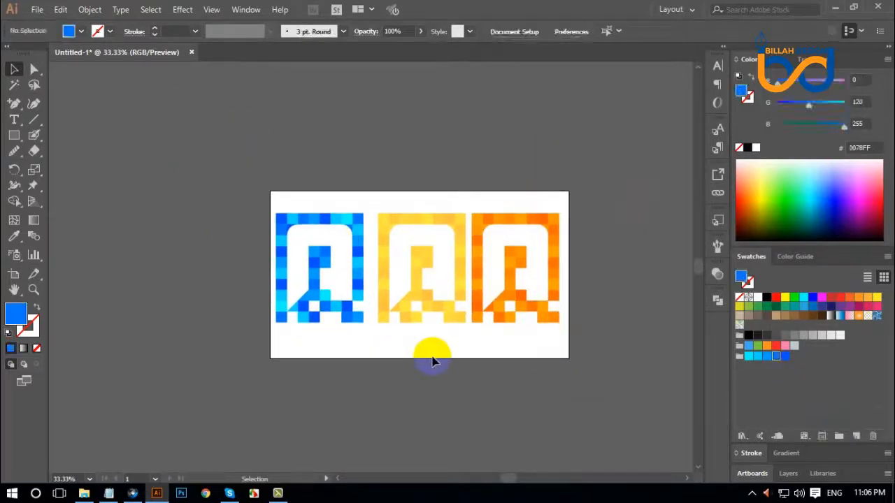
# Move the blue logo about 17 px right, closer to the yellow logo, and deselect it.
pyautogui.hotkey('ctrl', '+')
pyautogui.moveTo(555, 375); pyautogui.dragTo(525, 377)
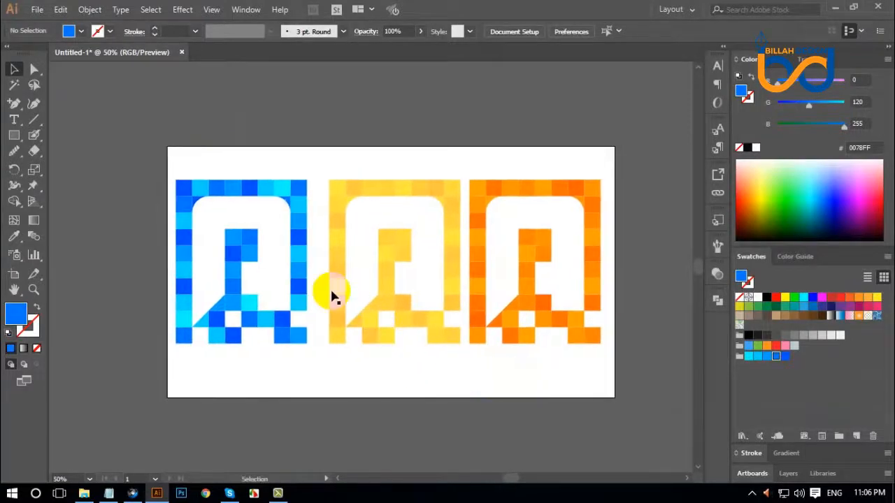
pyautogui.moveTo(307, 278)
pyautogui.mouseDown()
pyautogui.moveTo(310, 287)
pyautogui.moveTo(313, 279)
pyautogui.mouseUp()
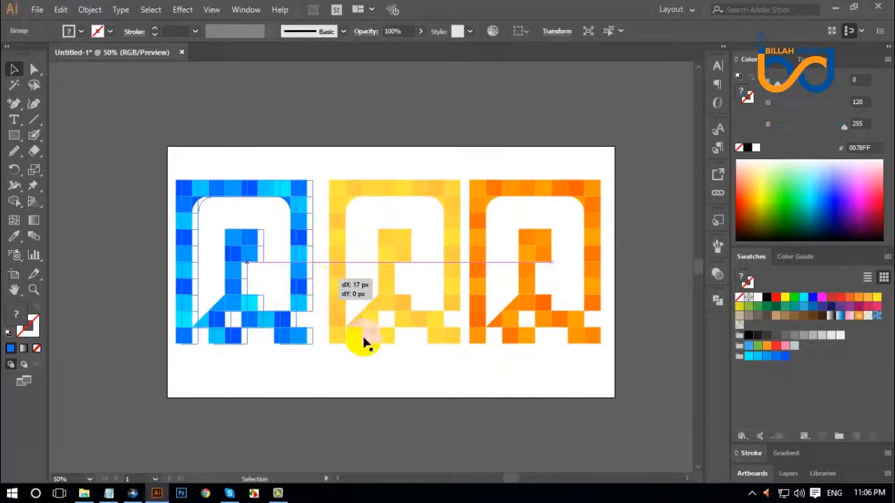
pyautogui.click(429, 375)
pyautogui.moveTo(481, 371); pyautogui.dragTo(473, 375)
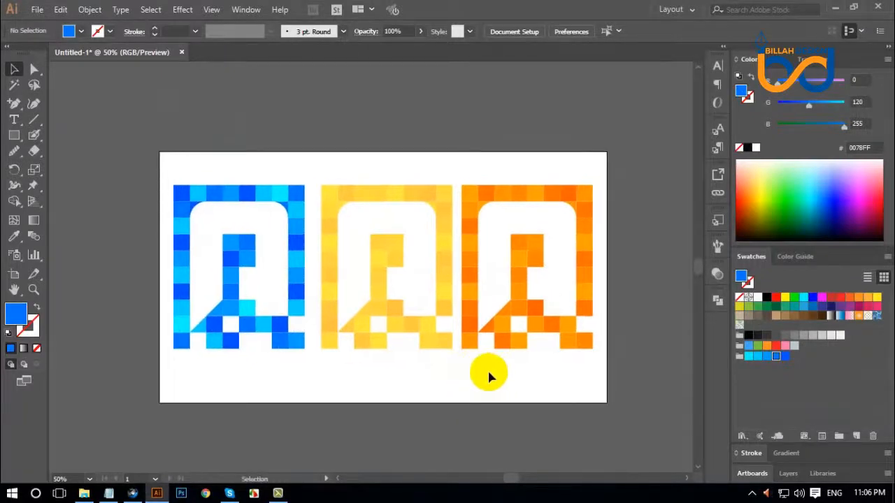